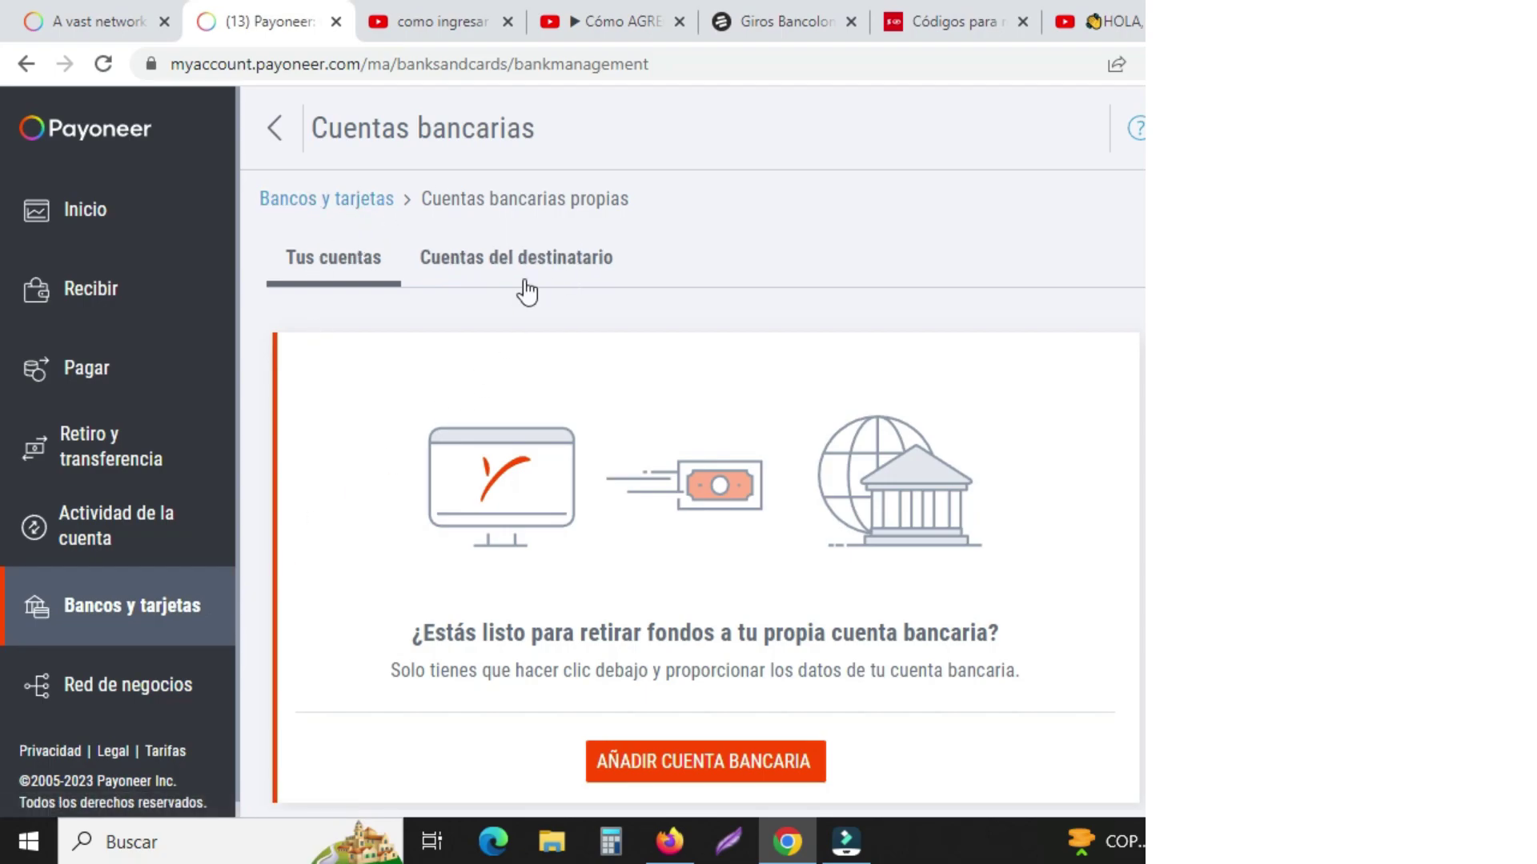
Open the form for adding a personal bank account from the own bank accounts section of Bancos y tarjetas
{"action": "left_click", "coordinate": [345, 205]}
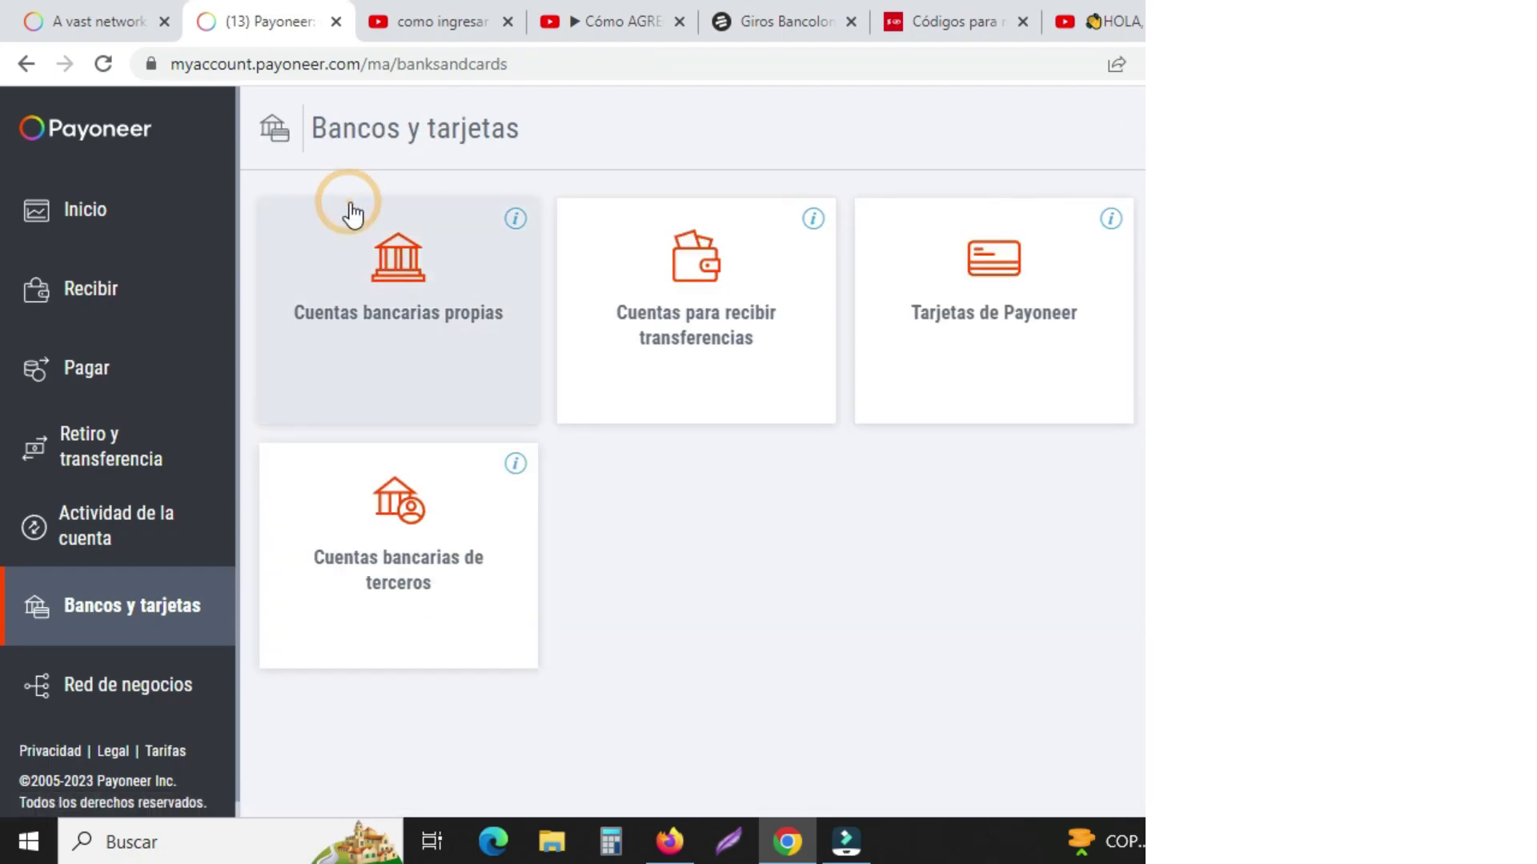
{"action": "left_click", "coordinate": [396, 353]}
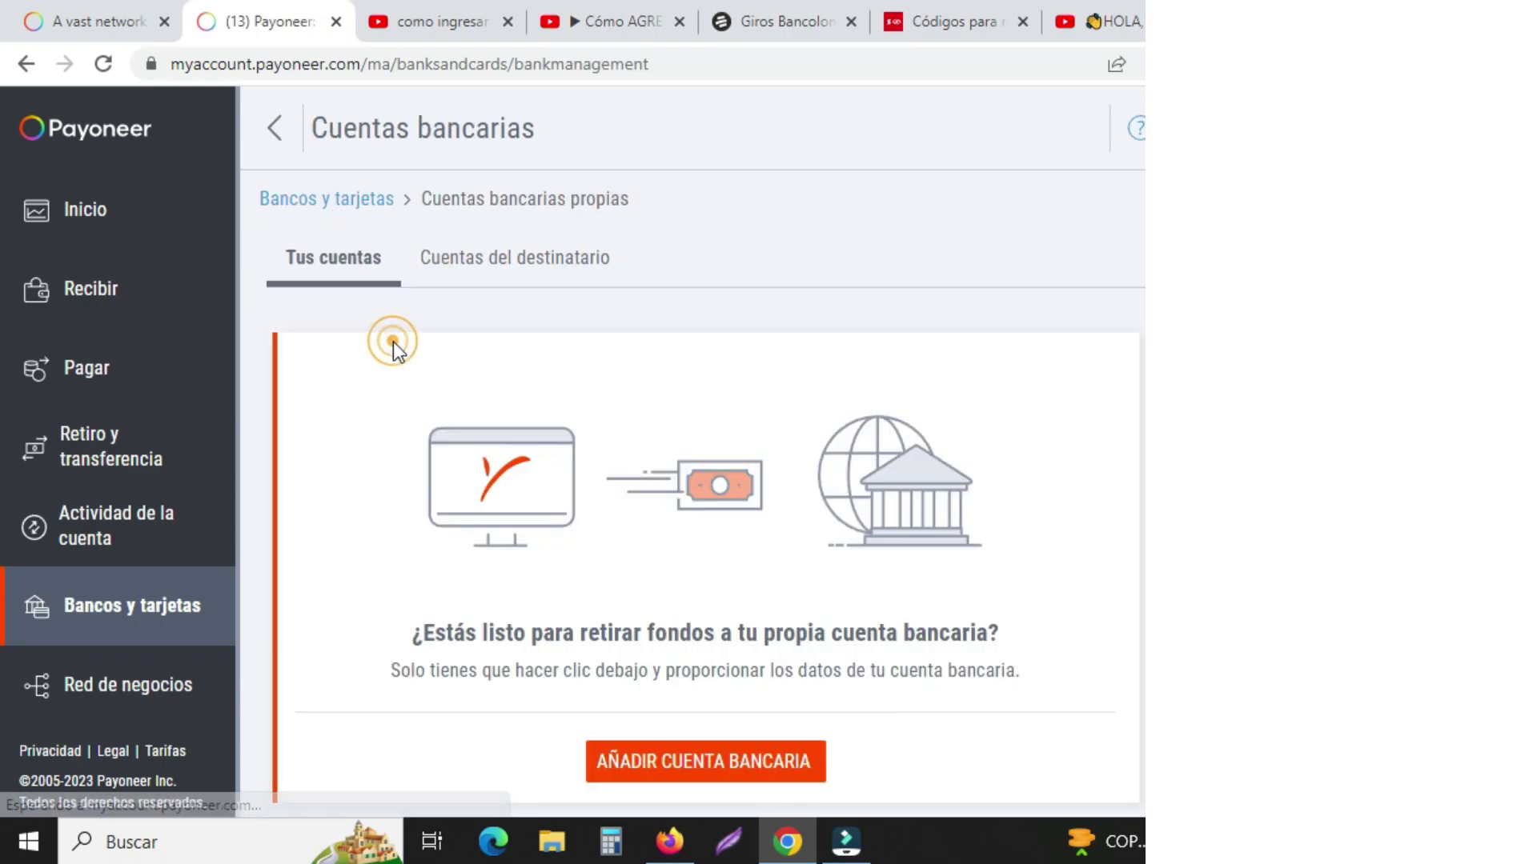
{"action": "left_click", "coordinate": [646, 748]}
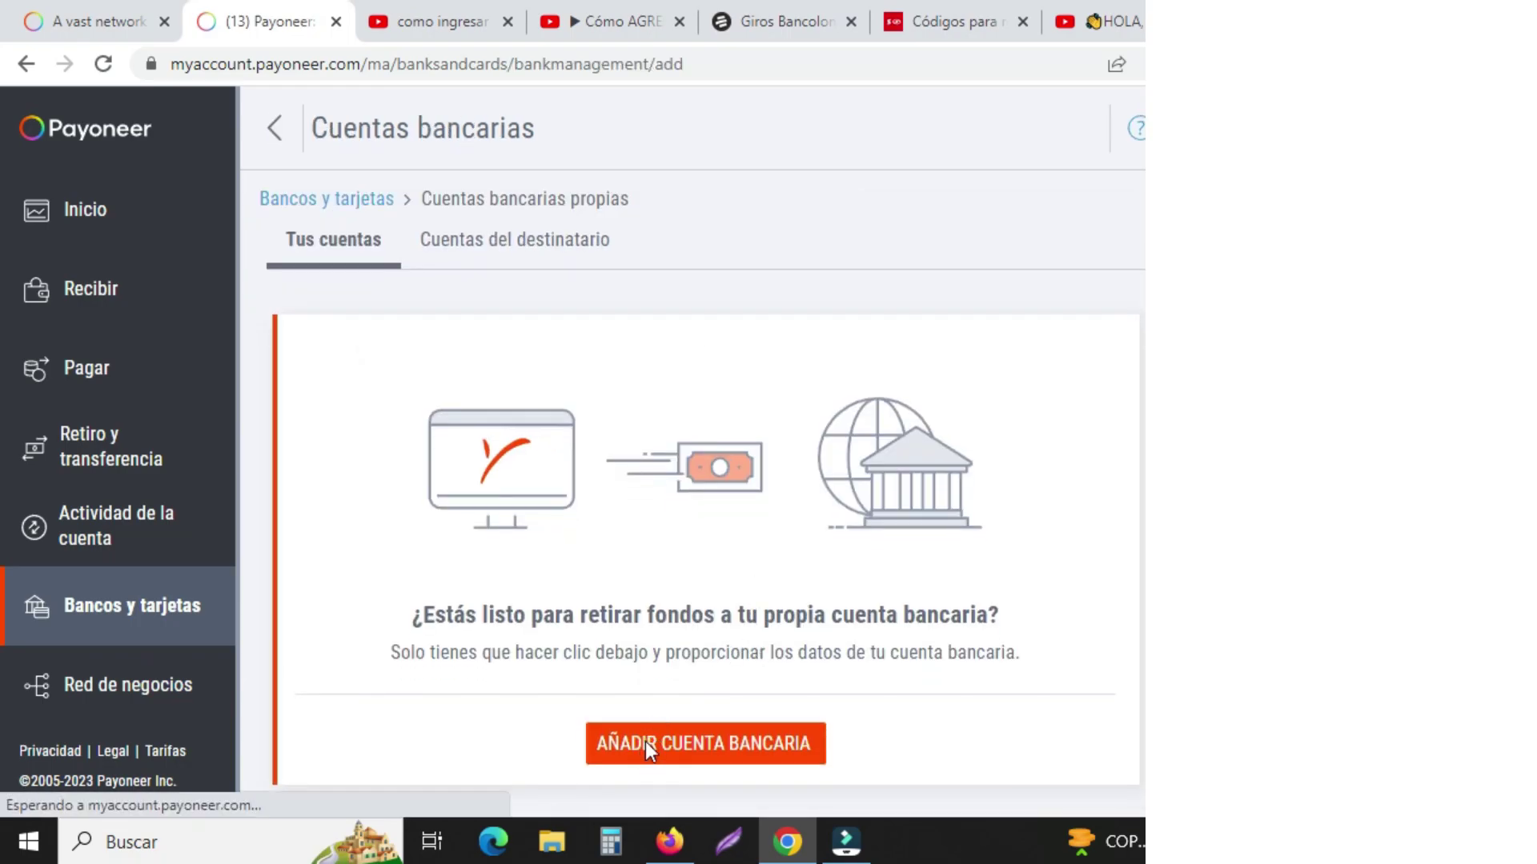
{"action": "left_click", "coordinate": [1029, 416]}
{"action": "left_click", "coordinate": [1022, 419]}
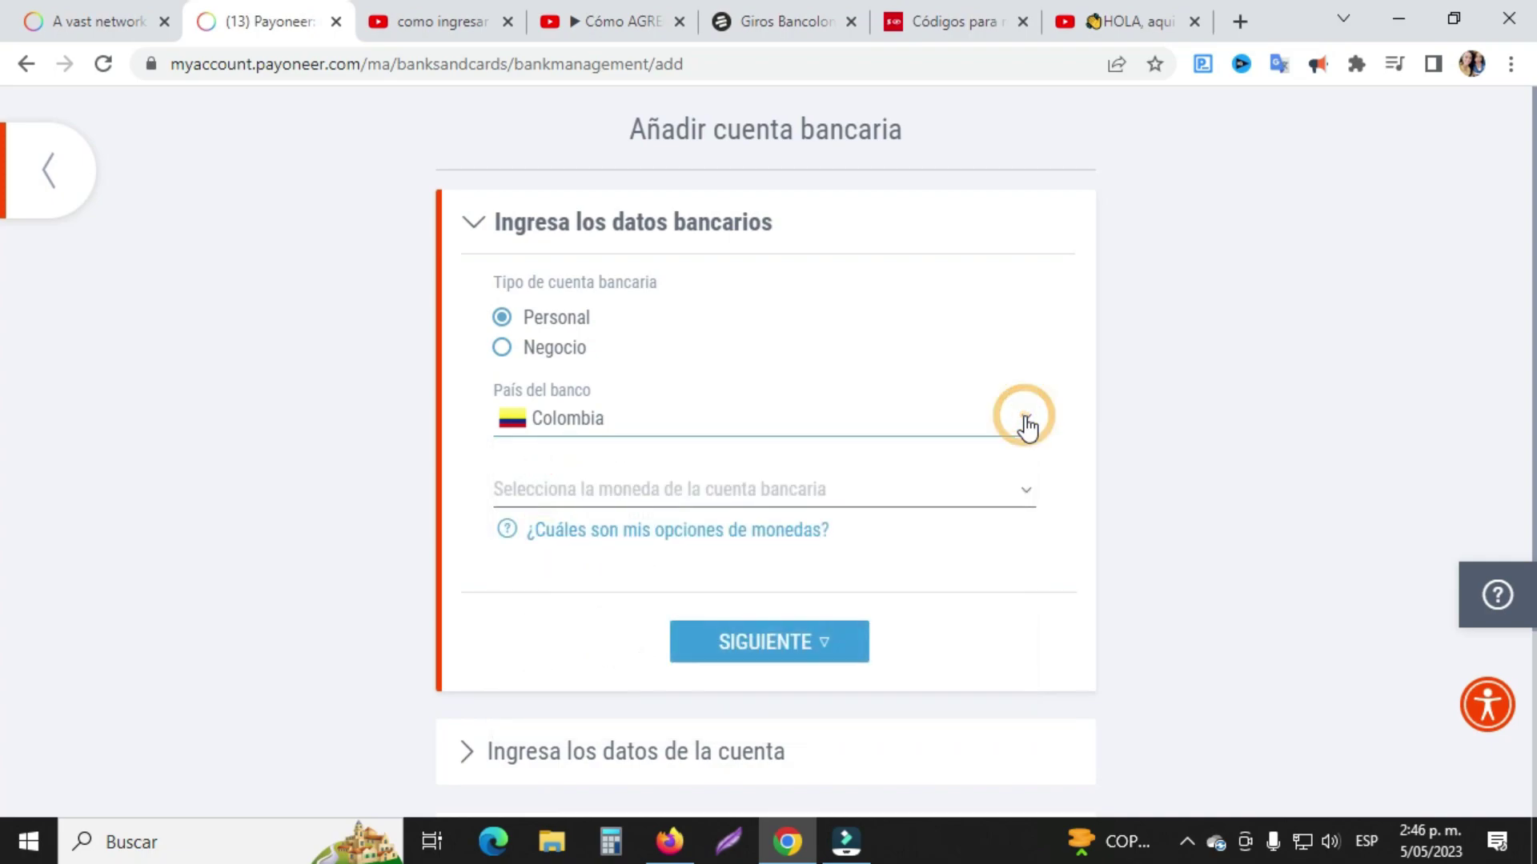
Set the bank account's currency to COP and review the available currency options
{"action": "left_click", "coordinate": [991, 490]}
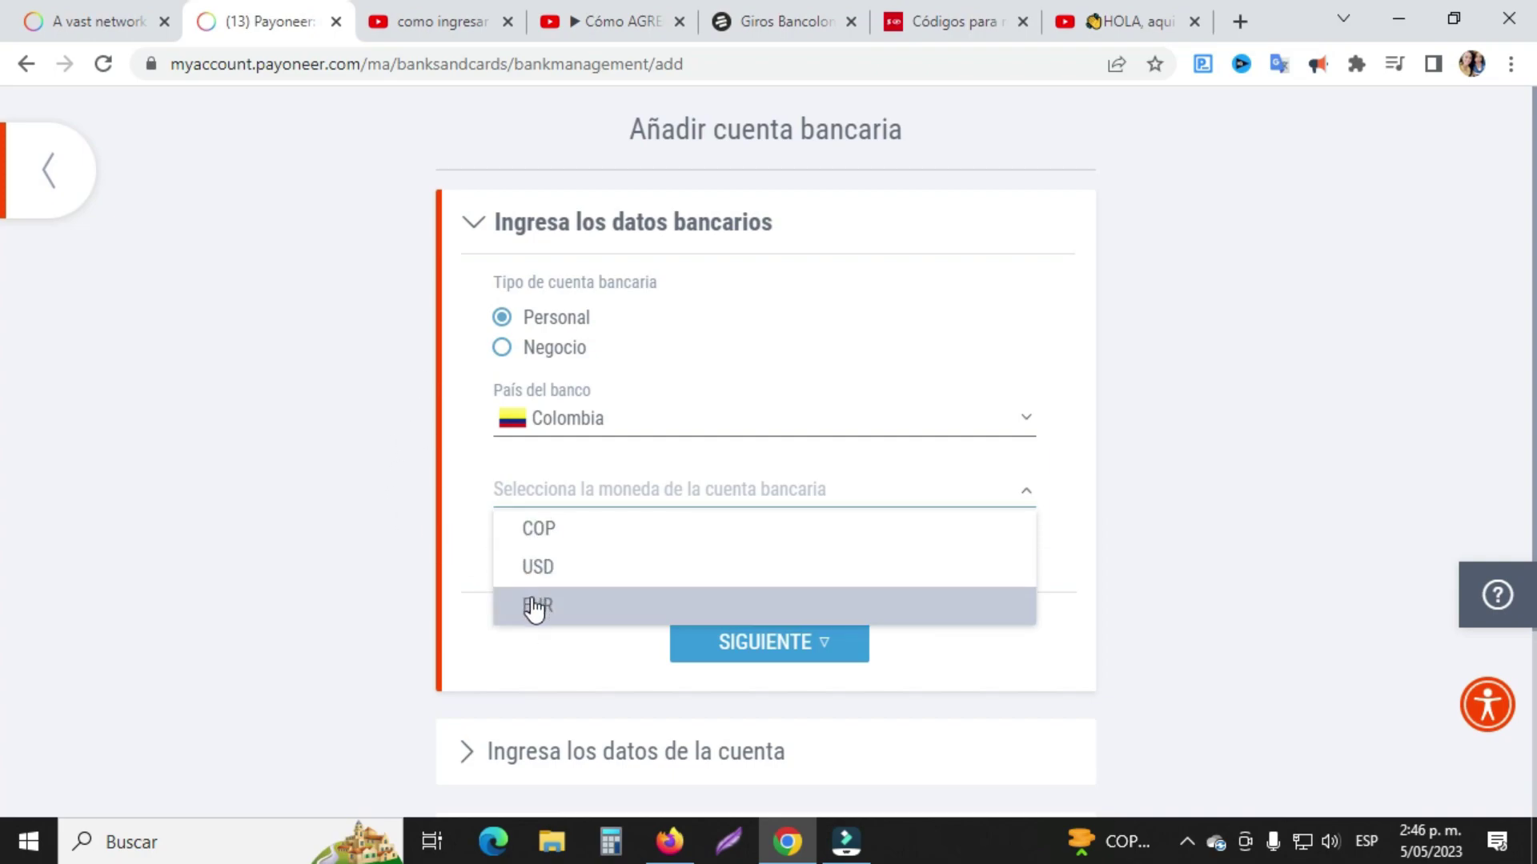
{"action": "left_click", "coordinate": [1034, 319]}
{"action": "left_click", "coordinate": [884, 487]}
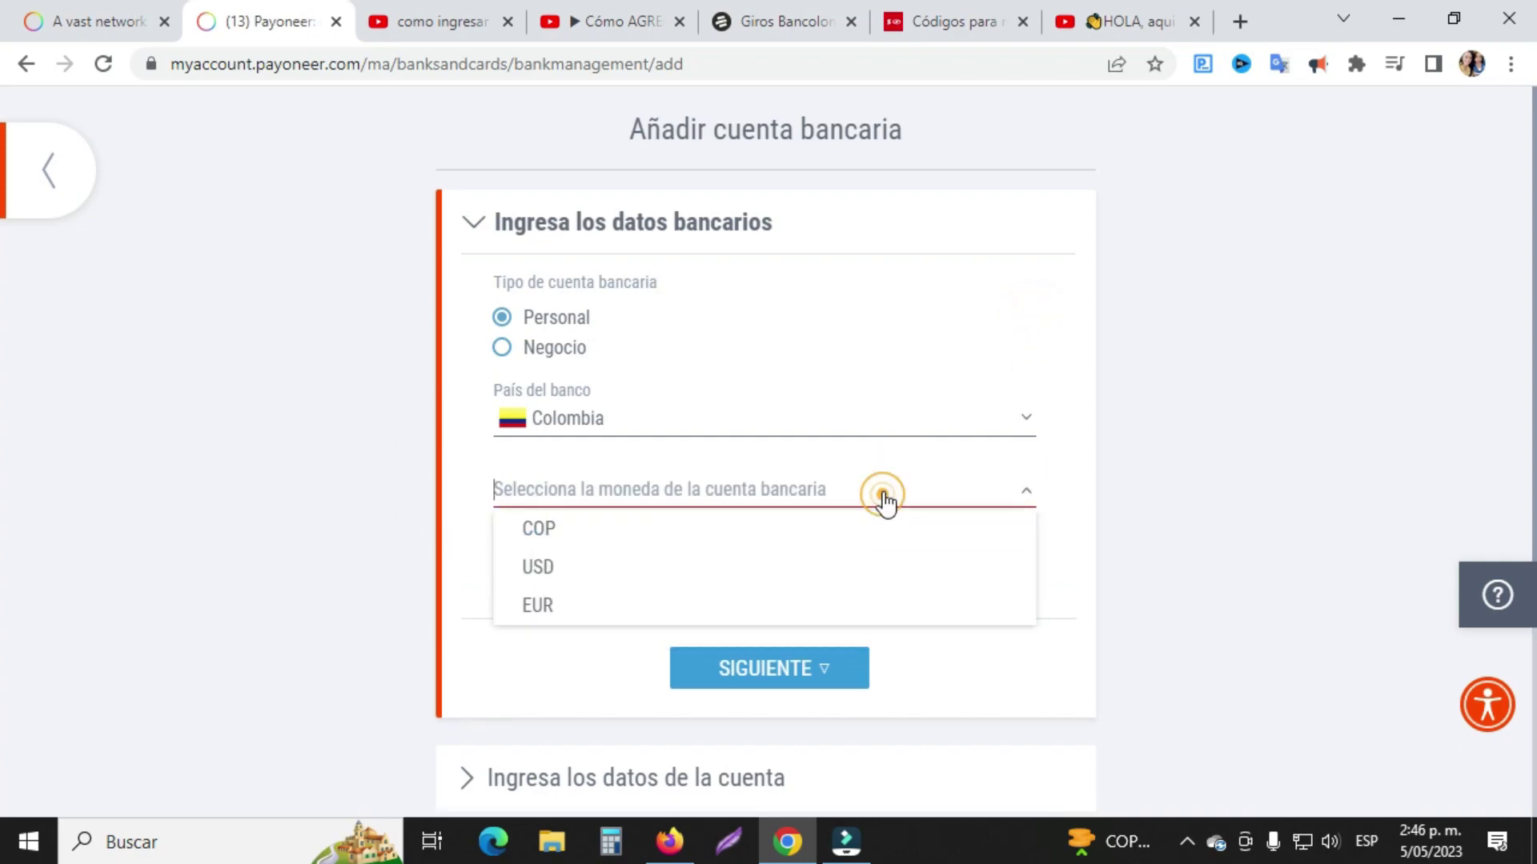
{"action": "left_click", "coordinate": [578, 528]}
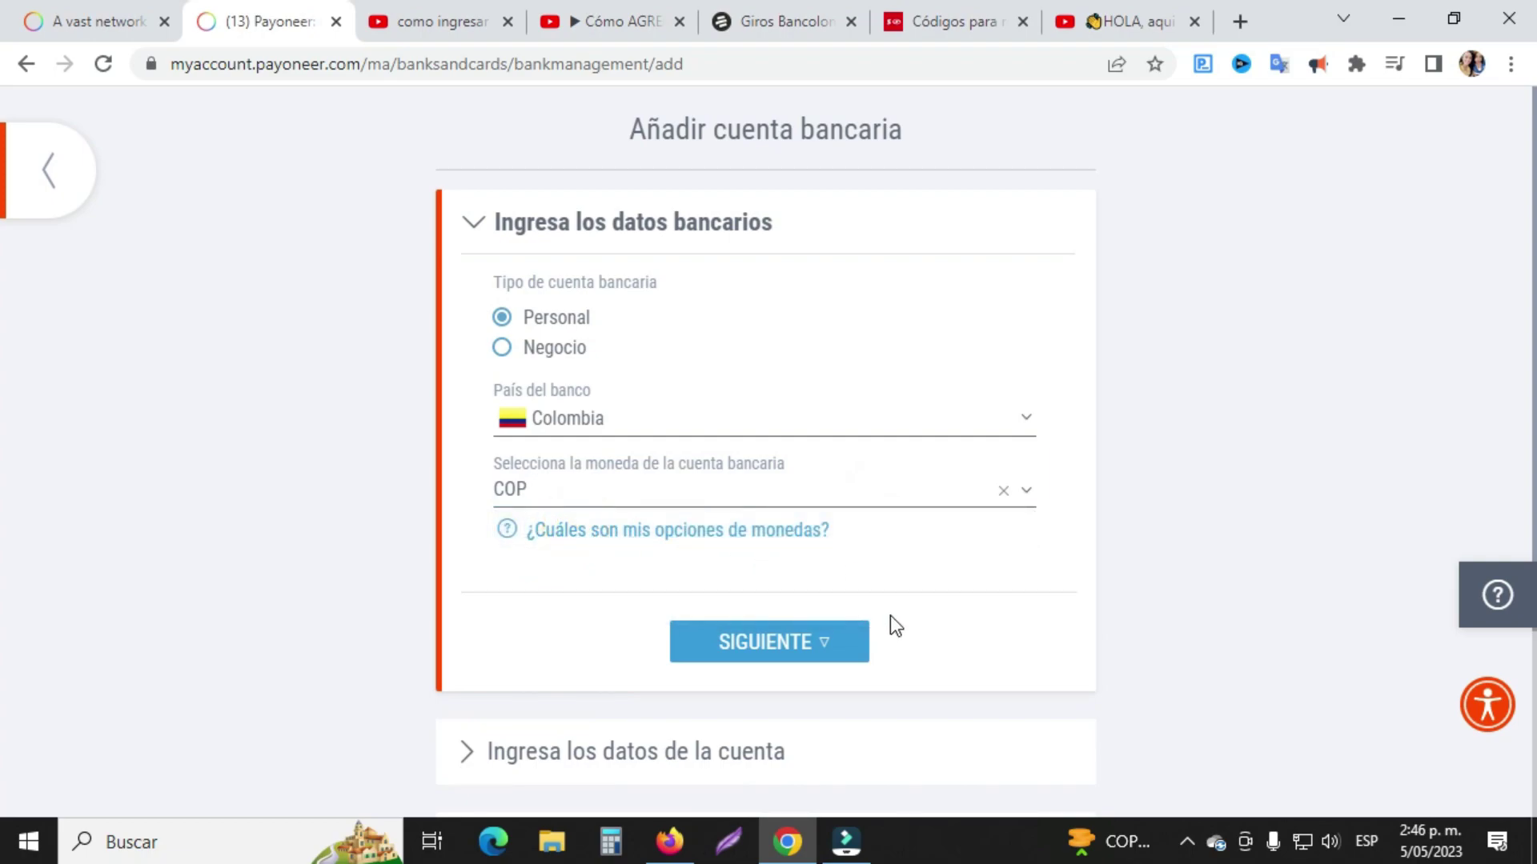
{"action": "scroll", "coordinate": [982, 522], "scroll_direction": "down", "scroll_amount": 3}
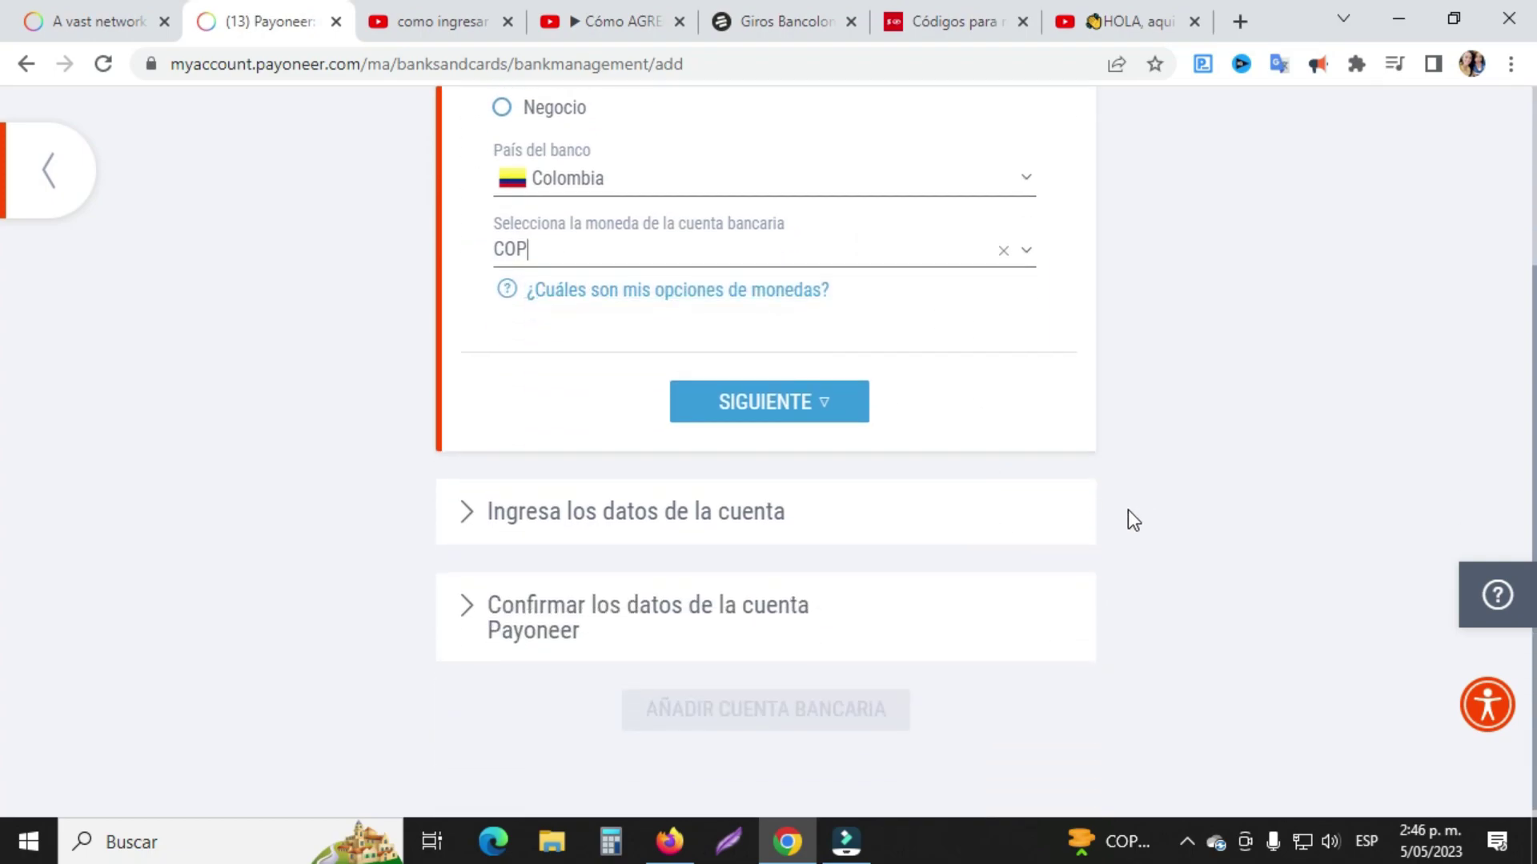
{"action": "scroll", "coordinate": [1127, 510], "scroll_direction": "up", "scroll_amount": 2}
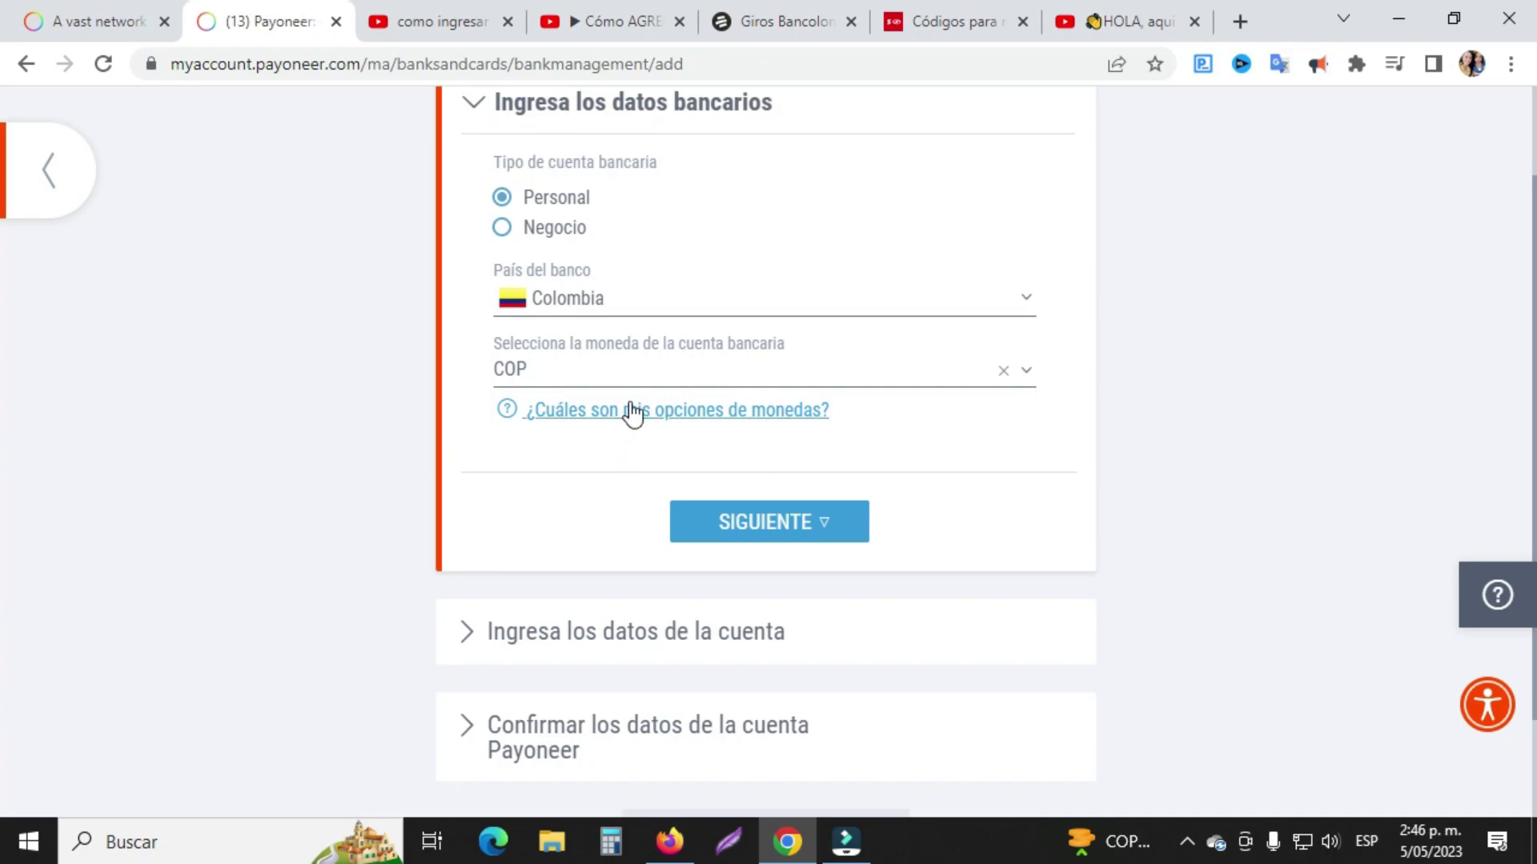
{"action": "left_click", "coordinate": [1025, 369]}
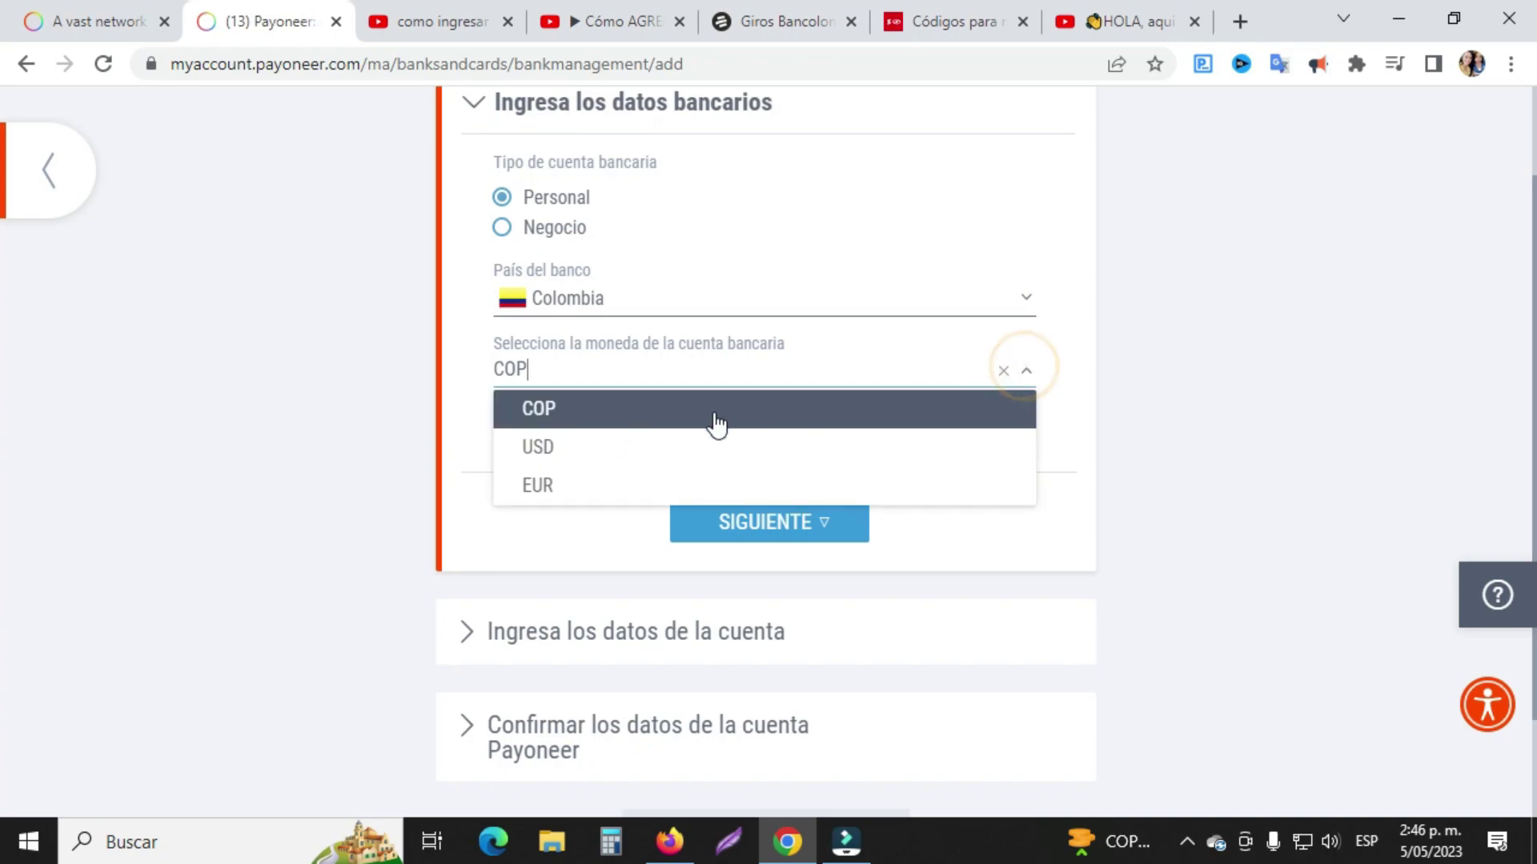
{"action": "left_click", "coordinate": [1068, 417]}
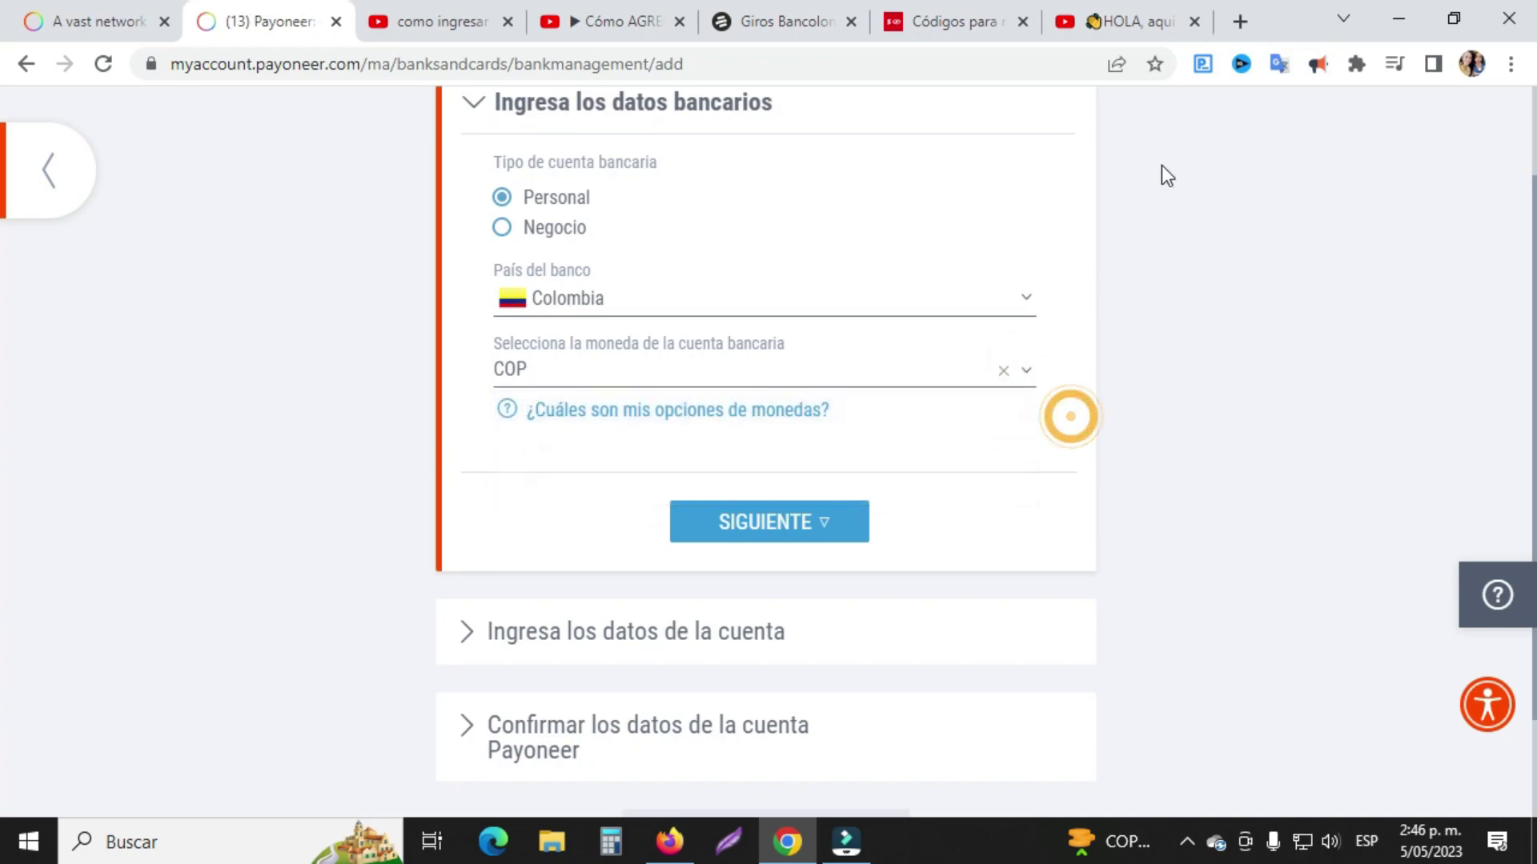
Look up Bancolombia's Swift code on its Giros desde el exterior web page
{"action": "left_click", "coordinate": [737, 24]}
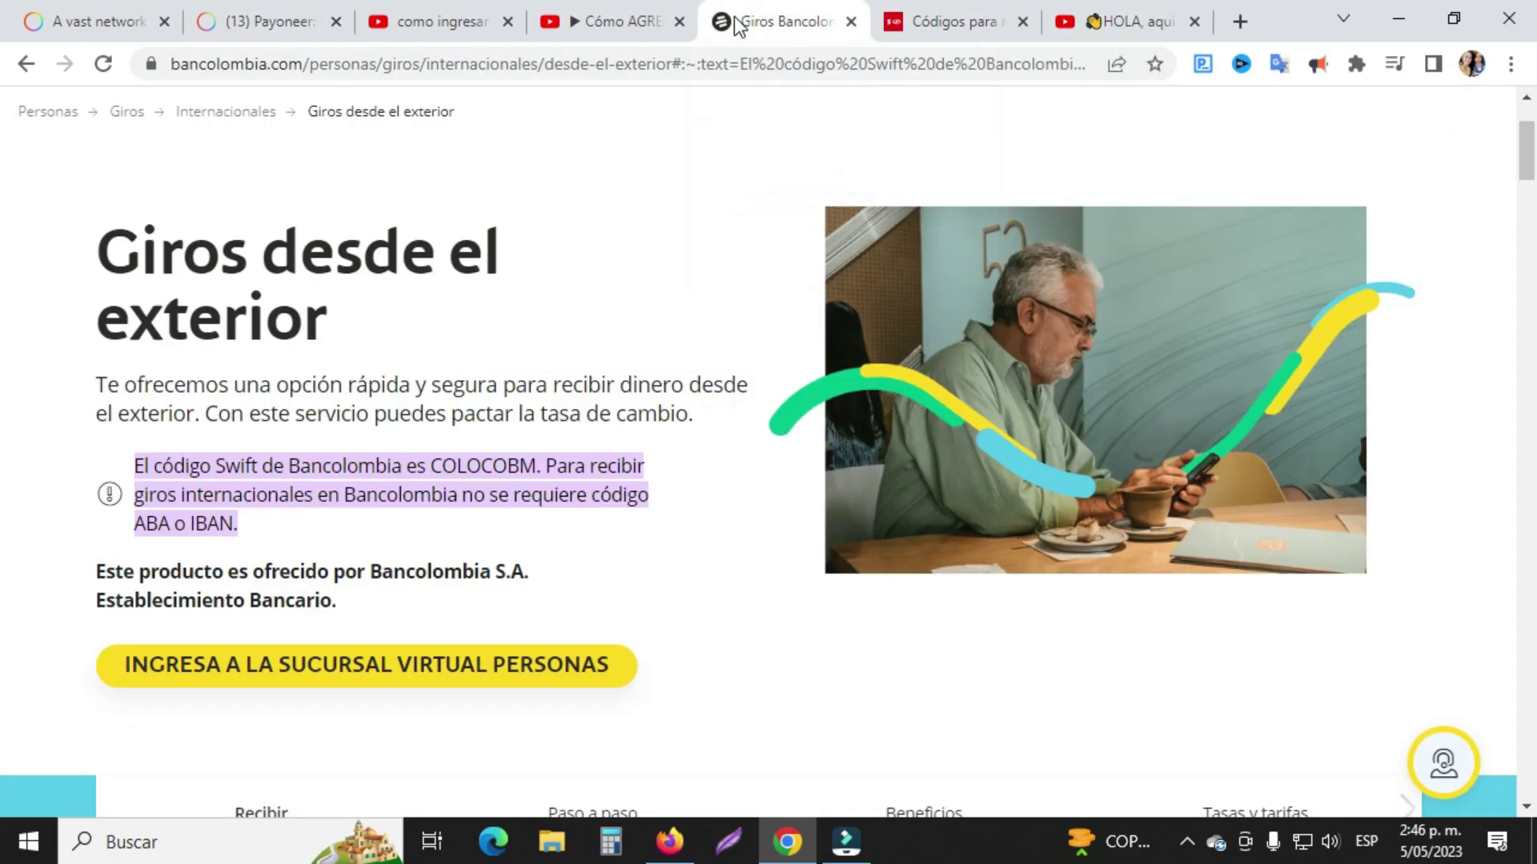
{"action": "left_click_drag", "start_coordinate": [432, 462], "coordinate": [530, 459]}
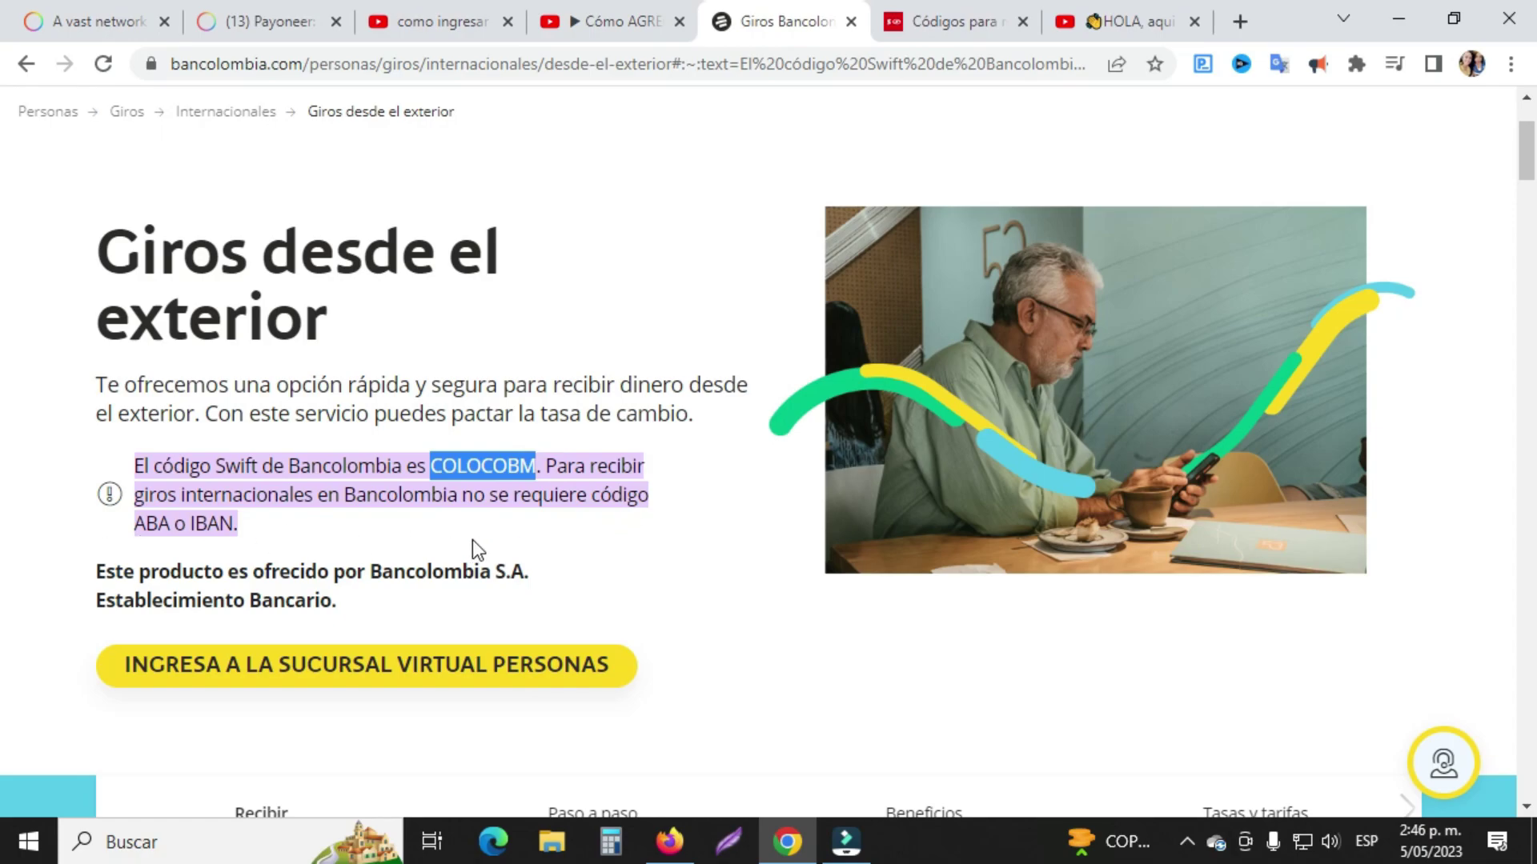
{"action": "left_click", "coordinate": [762, 86]}
Examine the codes for receiving international transfers listed by currency on the Scotiabank Colpatria web page
{"action": "left_click", "coordinate": [948, 22]}
{"action": "scroll", "coordinate": [751, 449], "scroll_direction": "down", "scroll_amount": 1}
{"action": "scroll", "coordinate": [795, 472], "scroll_direction": "up", "scroll_amount": 1}
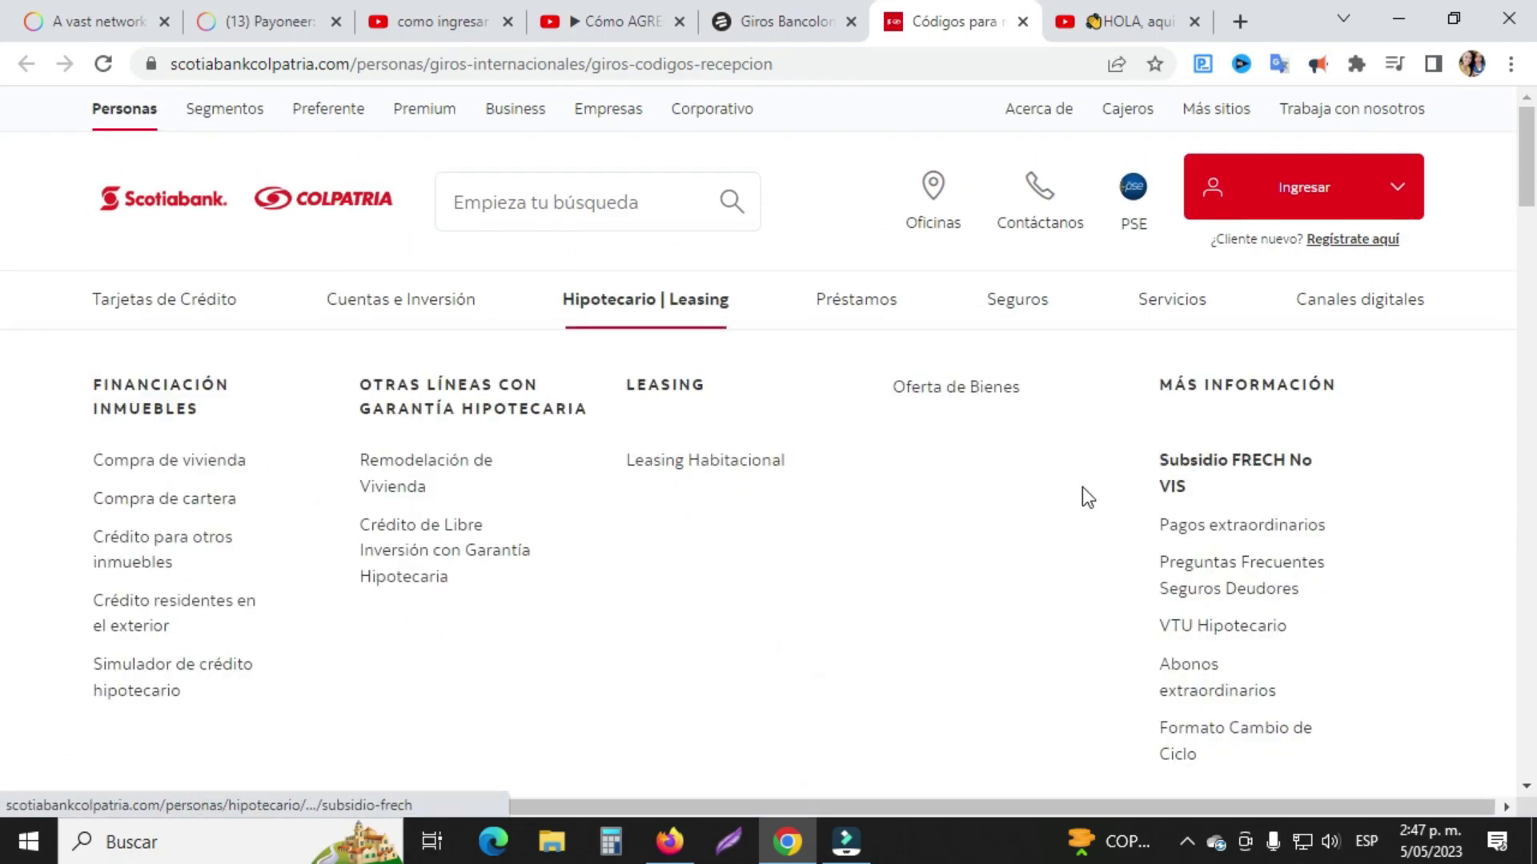
{"action": "scroll", "coordinate": [983, 464], "scroll_direction": "down", "scroll_amount": 7}
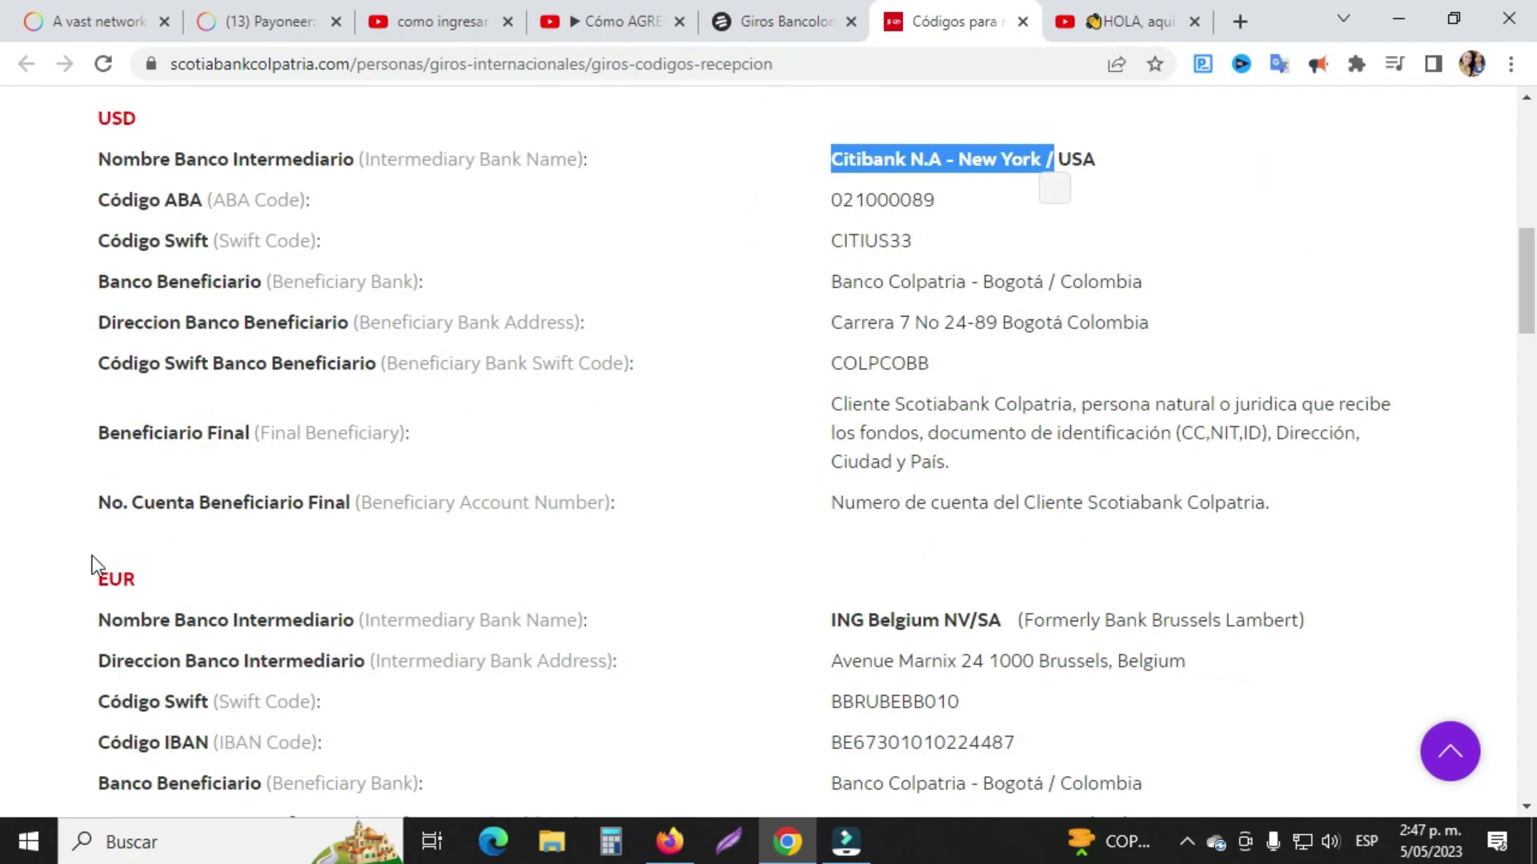
{"action": "left_click_drag", "start_coordinate": [93, 556], "coordinate": [194, 584]}
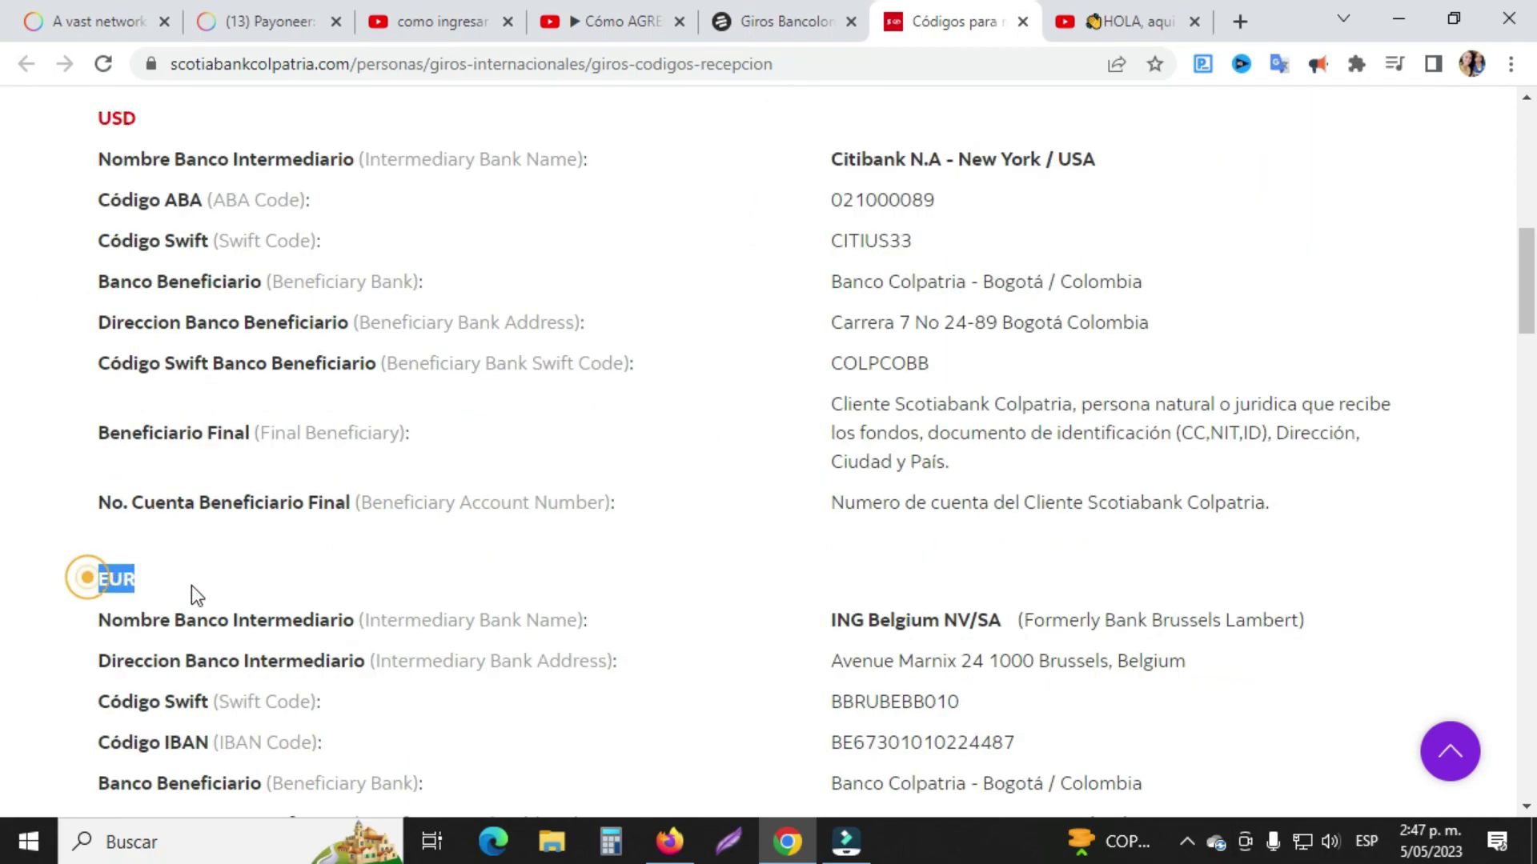
{"action": "scroll", "coordinate": [340, 488], "scroll_direction": "down", "scroll_amount": 6}
{"action": "left_click_drag", "start_coordinate": [103, 612], "coordinate": [179, 604]}
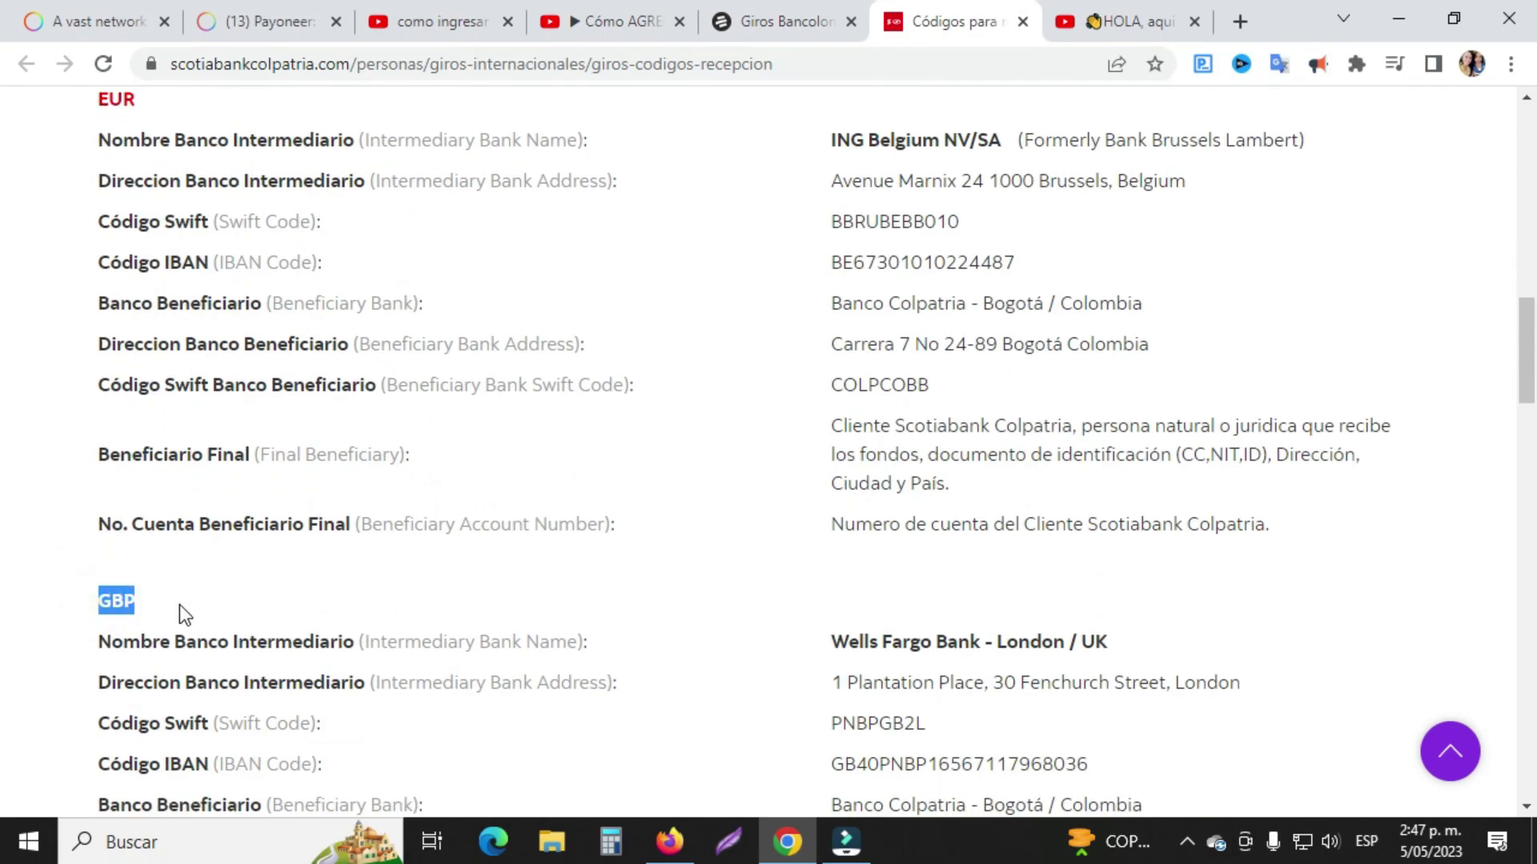
{"action": "scroll", "coordinate": [559, 559], "scroll_direction": "down", "scroll_amount": 7}
{"action": "double_click", "coordinate": [162, 502]}
{"action": "scroll", "coordinate": [587, 522], "scroll_direction": "down", "scroll_amount": 7}
{"action": "scroll", "coordinate": [301, 422], "scroll_direction": "down", "scroll_amount": 13}
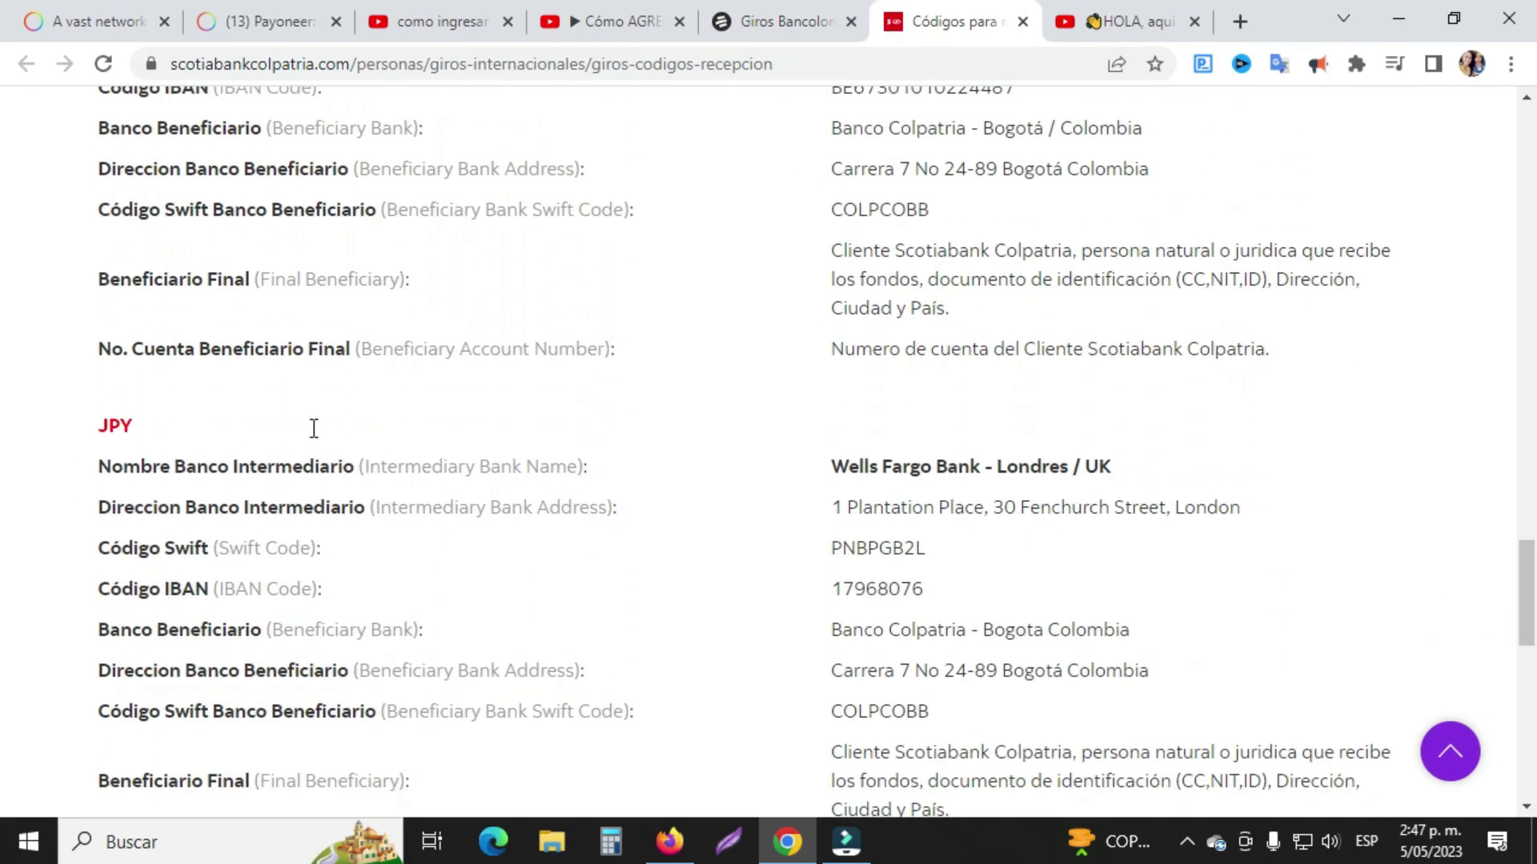
{"action": "scroll", "coordinate": [266, 470], "scroll_direction": "up", "scroll_amount": 11}
{"action": "scroll", "coordinate": [265, 471], "scroll_direction": "up", "scroll_amount": 20}
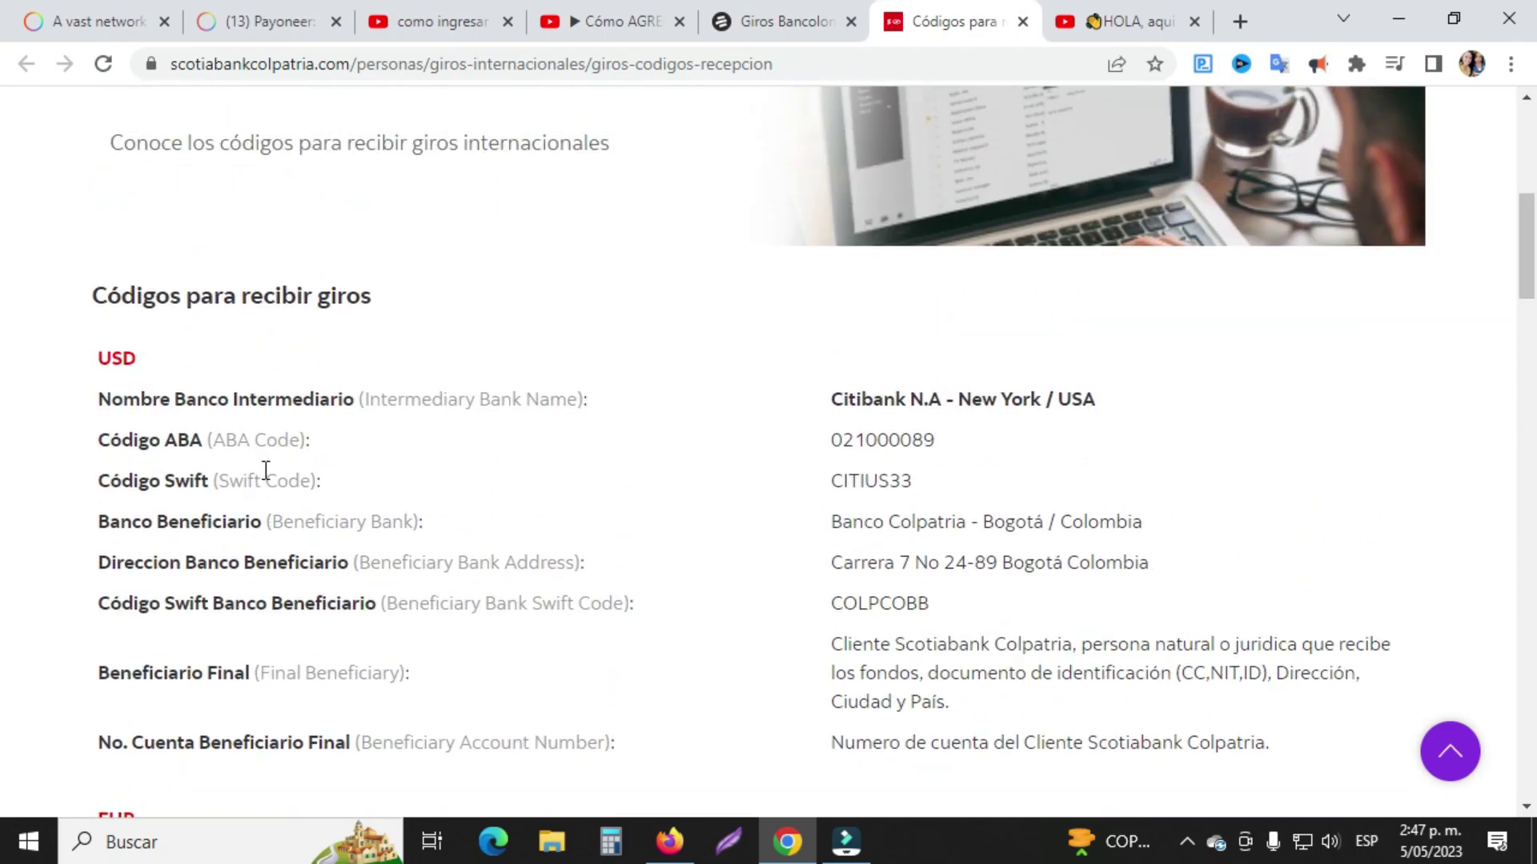
{"action": "scroll", "coordinate": [302, 463], "scroll_direction": "down", "scroll_amount": 2}
{"action": "scroll", "coordinate": [805, 411], "scroll_direction": "up", "scroll_amount": 4}
{"action": "scroll", "coordinate": [785, 413], "scroll_direction": "down", "scroll_amount": 2}
Switch back to Payoneer, set the bank account's currency to USD and proceed to the account details
{"action": "left_click", "coordinate": [316, 24]}
{"action": "left_click", "coordinate": [1020, 369]}
{"action": "left_click", "coordinate": [538, 443]}
{"action": "scroll", "coordinate": [848, 434], "scroll_direction": "down", "scroll_amount": 2}
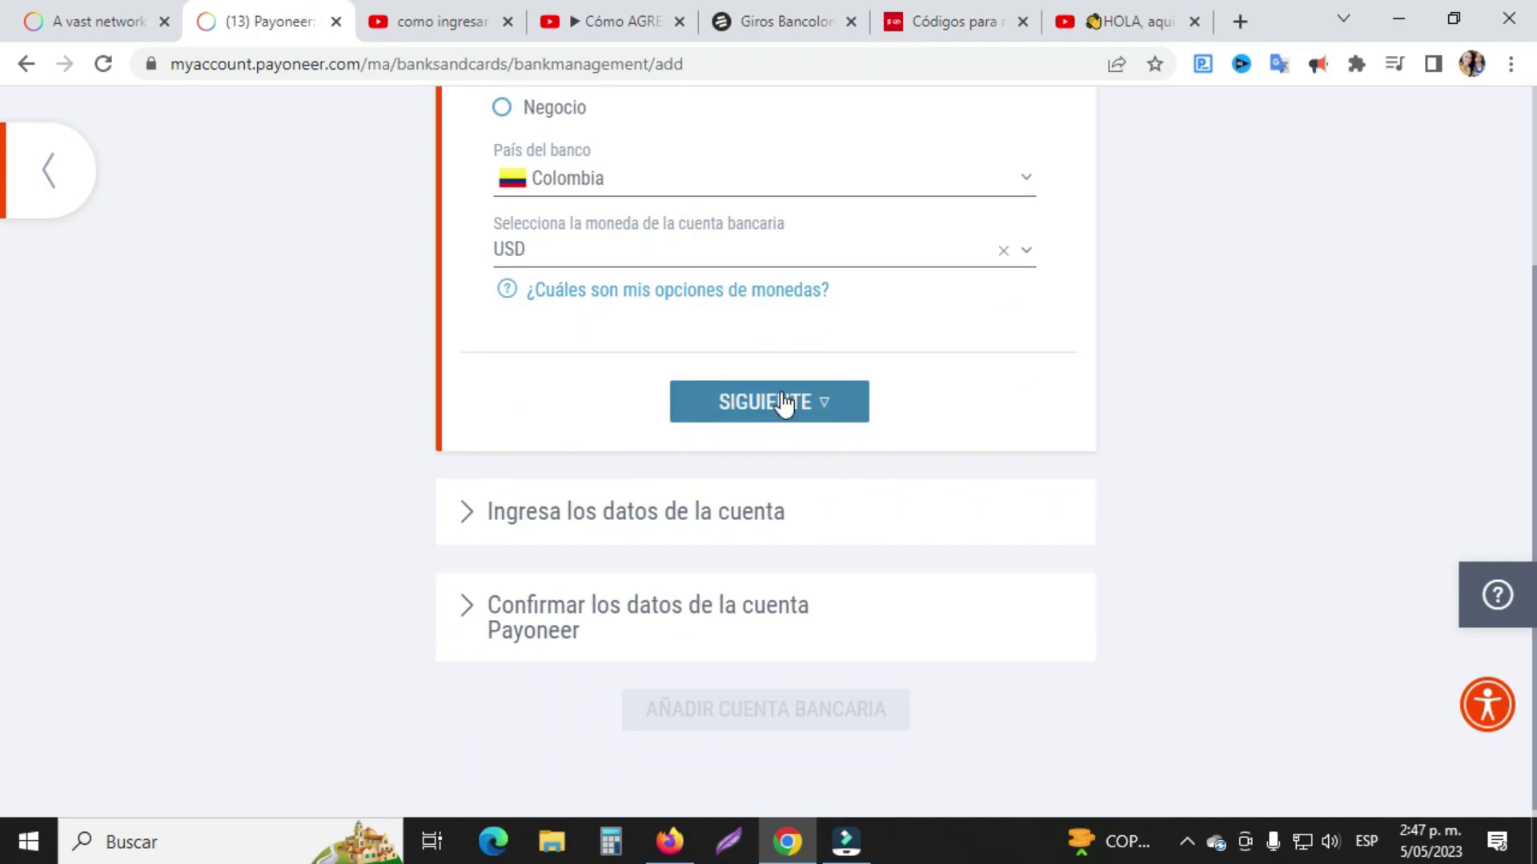
{"action": "left_click", "coordinate": [785, 403]}
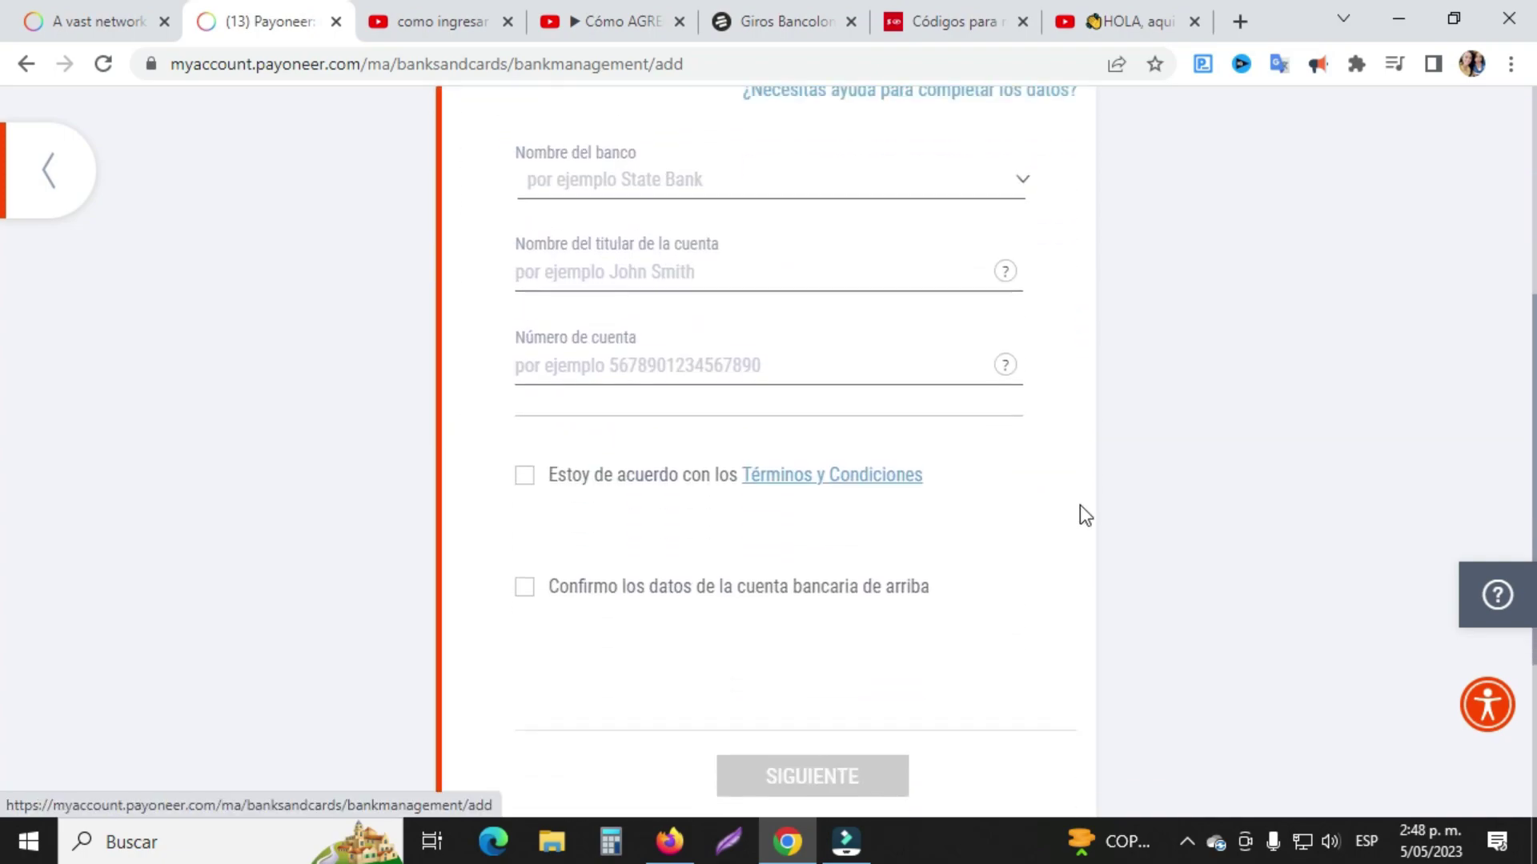
Choose SCOTIABANK COLOMBIA as the bank name in the account details
{"action": "left_click", "coordinate": [1014, 286]}
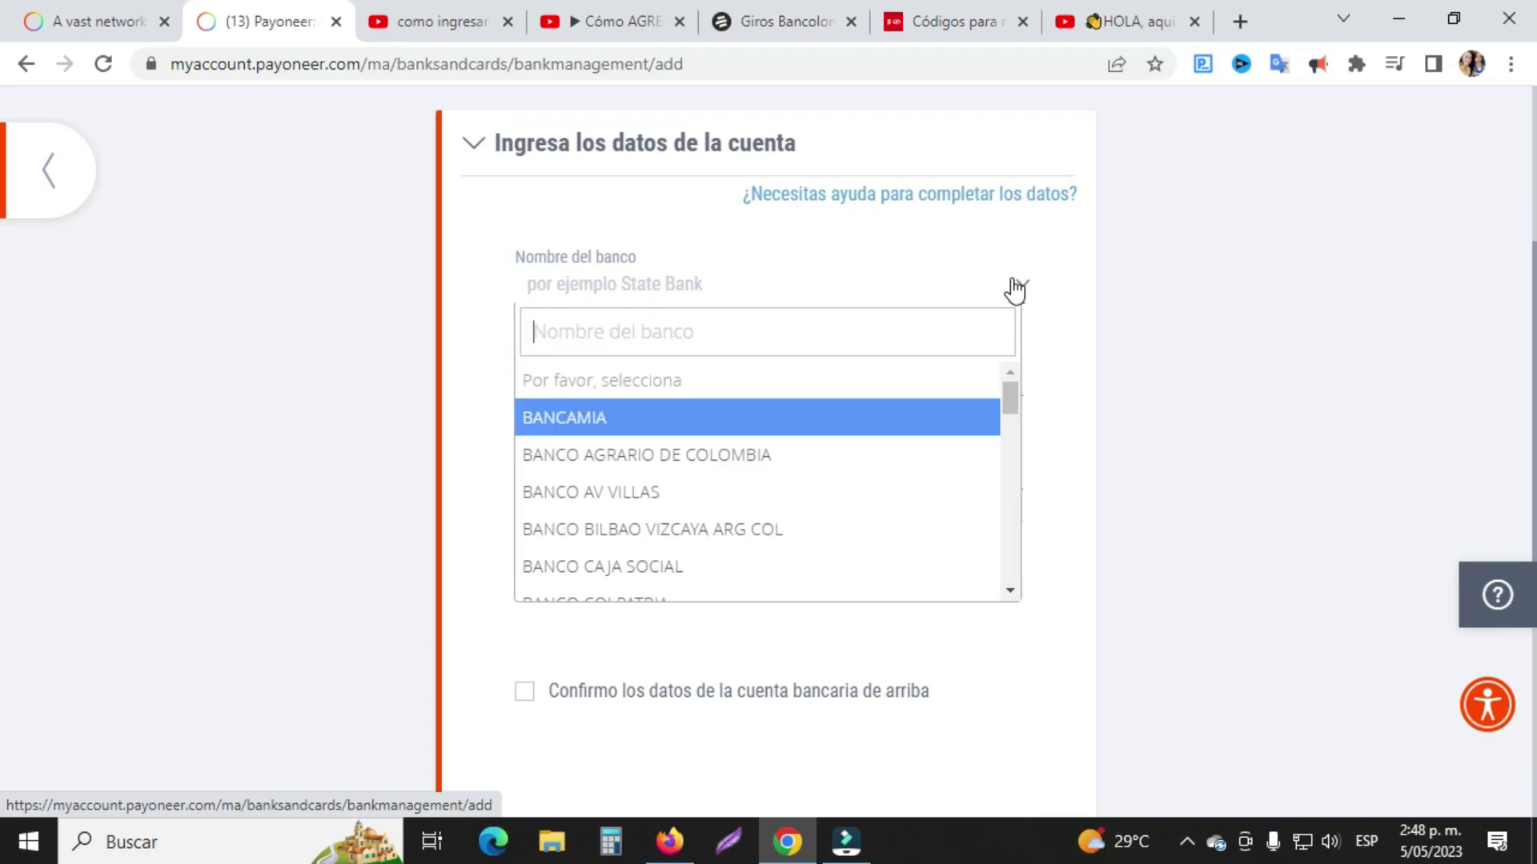
{"action": "scroll", "coordinate": [797, 474], "scroll_direction": "down", "scroll_amount": 1}
{"action": "scroll", "coordinate": [793, 473], "scroll_direction": "down", "scroll_amount": 1}
{"action": "scroll", "coordinate": [796, 474], "scroll_direction": "down", "scroll_amount": 2}
{"action": "scroll", "coordinate": [808, 545], "scroll_direction": "up", "scroll_amount": 2}
{"action": "scroll", "coordinate": [809, 551], "scroll_direction": "up", "scroll_amount": 3}
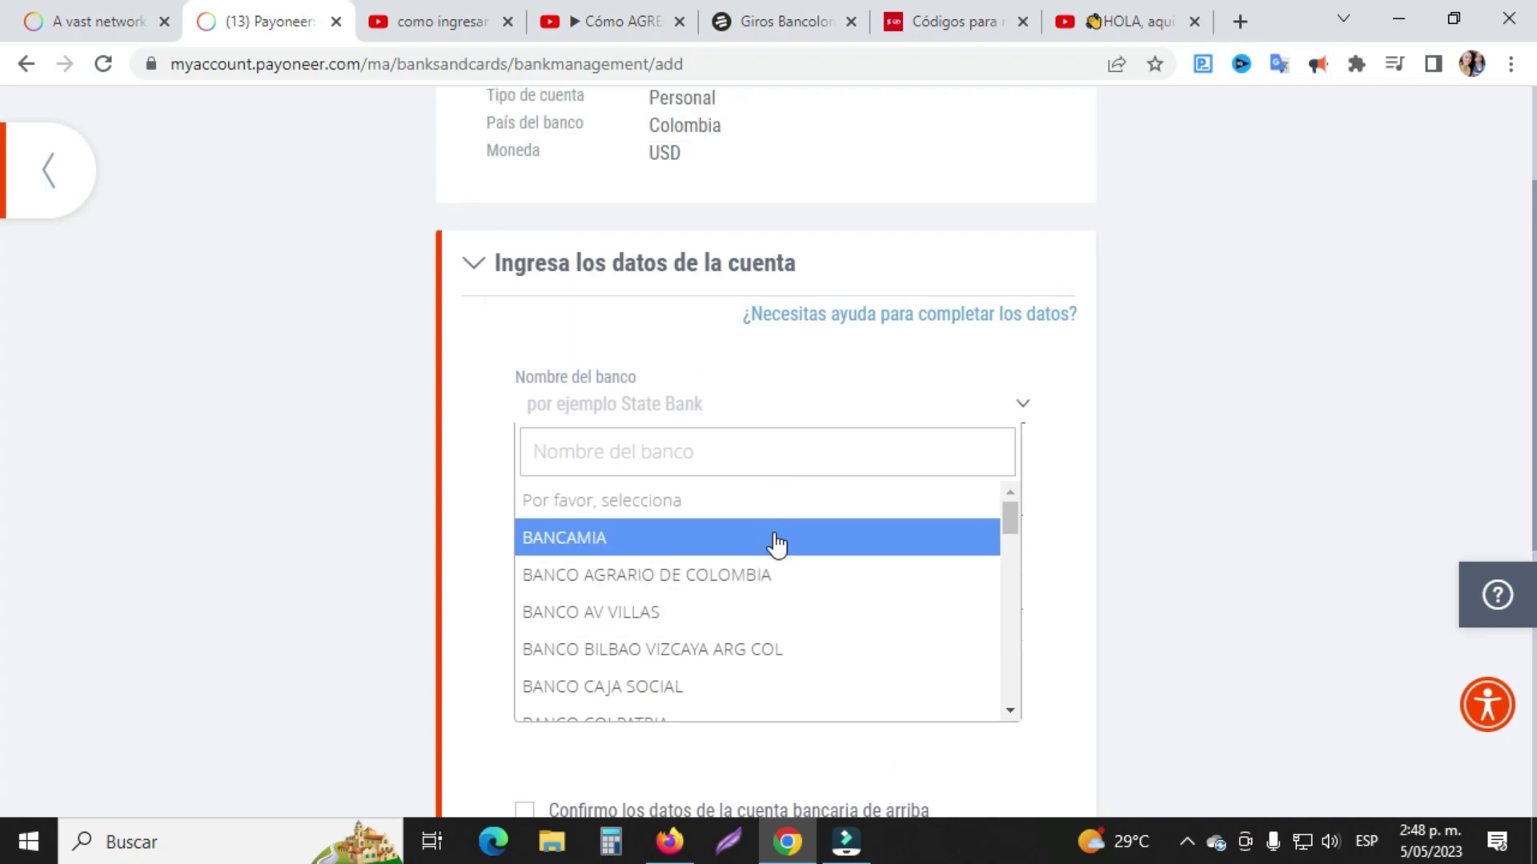
{"action": "scroll", "coordinate": [780, 540], "scroll_direction": "down", "scroll_amount": 2}
{"action": "scroll", "coordinate": [762, 578], "scroll_direction": "down", "scroll_amount": 1}
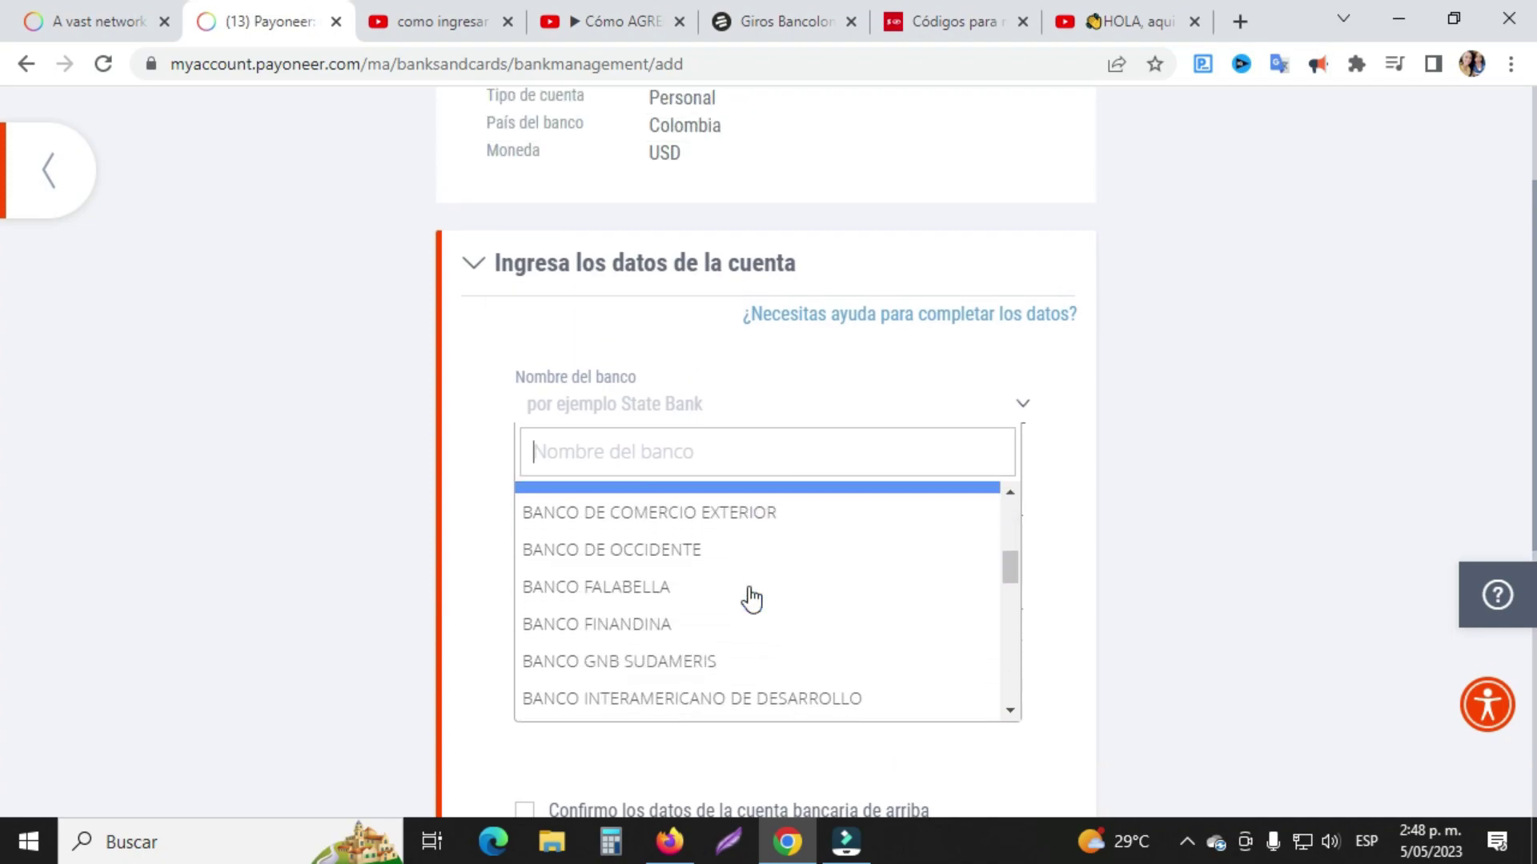
{"action": "scroll", "coordinate": [752, 620], "scroll_direction": "down", "scroll_amount": 4}
{"action": "left_click", "coordinate": [774, 654]}
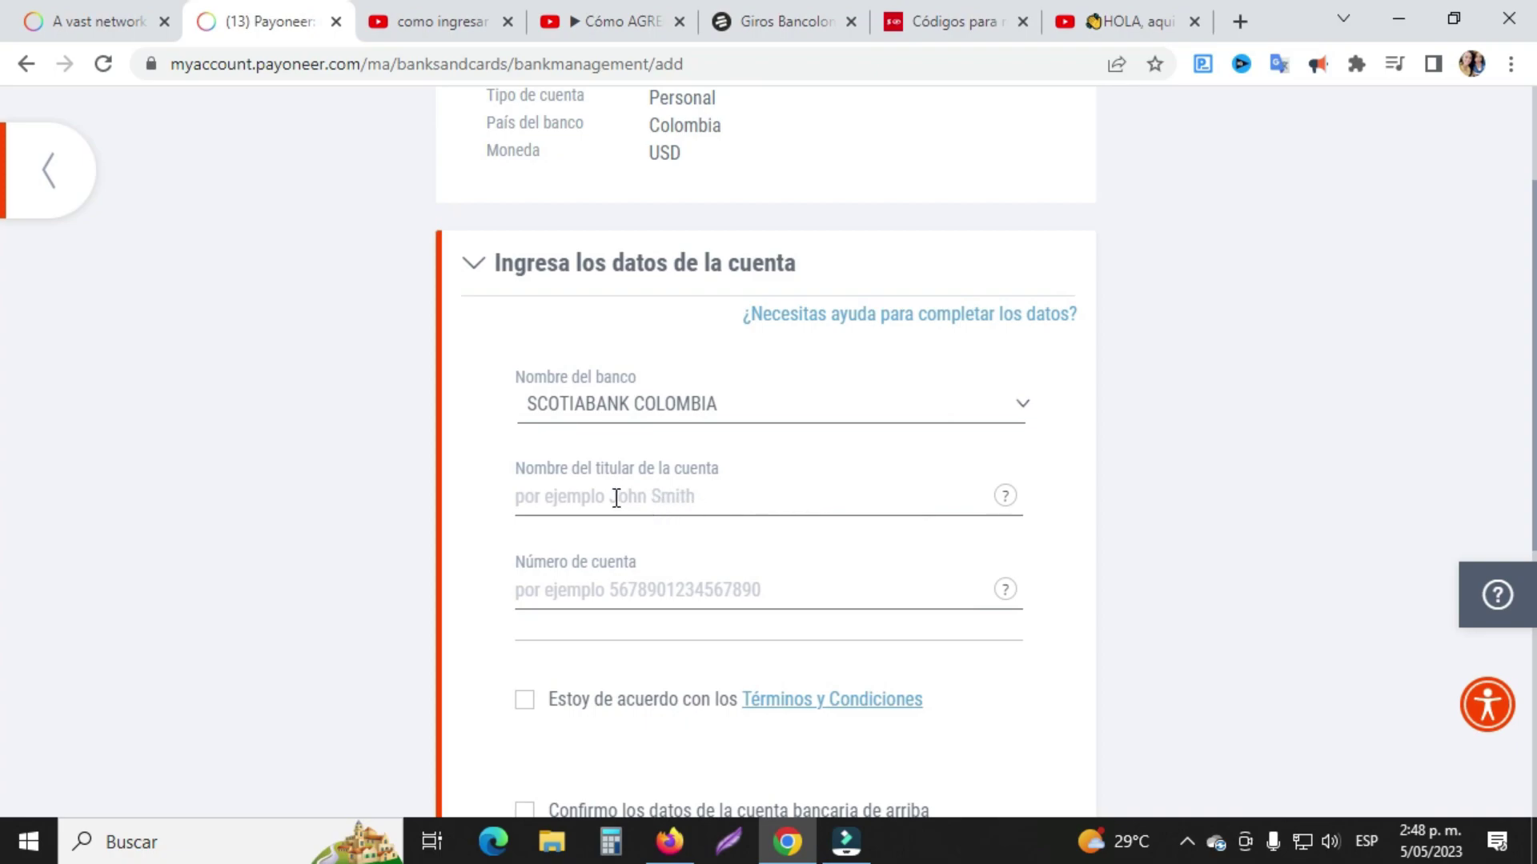
Agree to the Términos y Condiciones and confirm the bank account details
{"action": "scroll", "coordinate": [632, 608], "scroll_direction": "down", "scroll_amount": 2}
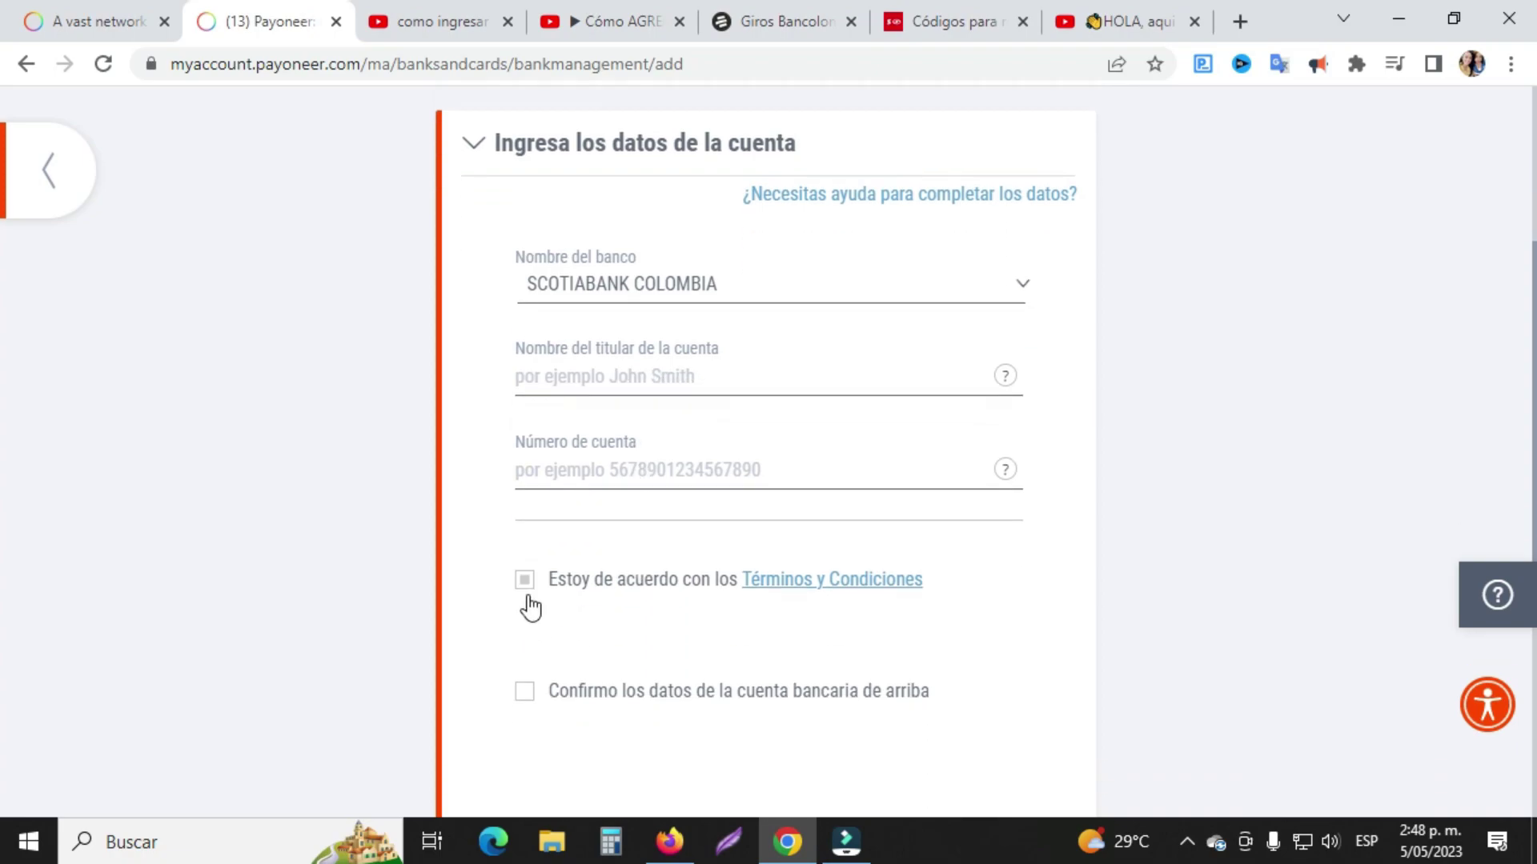
{"action": "left_click", "coordinate": [525, 693]}
{"action": "scroll", "coordinate": [809, 759], "scroll_direction": "down", "scroll_amount": 2}
{"action": "scroll", "coordinate": [937, 631], "scroll_direction": "up", "scroll_amount": 2}
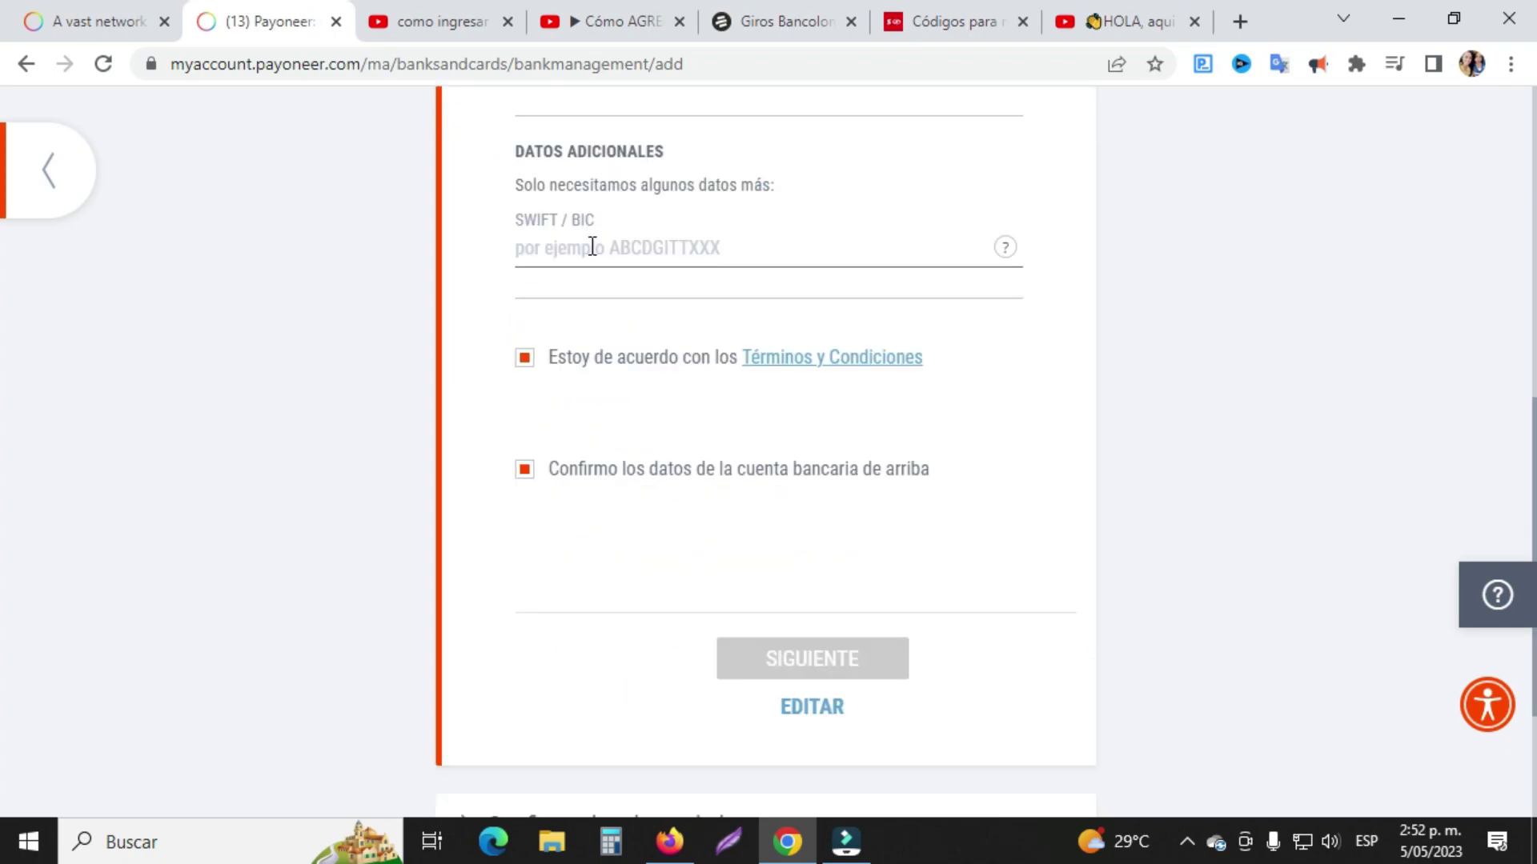
Look up the Swift codes on the Bancolombia page and in the USD section of the Scotiabank Colpatria page
{"action": "left_click", "coordinate": [760, 24]}
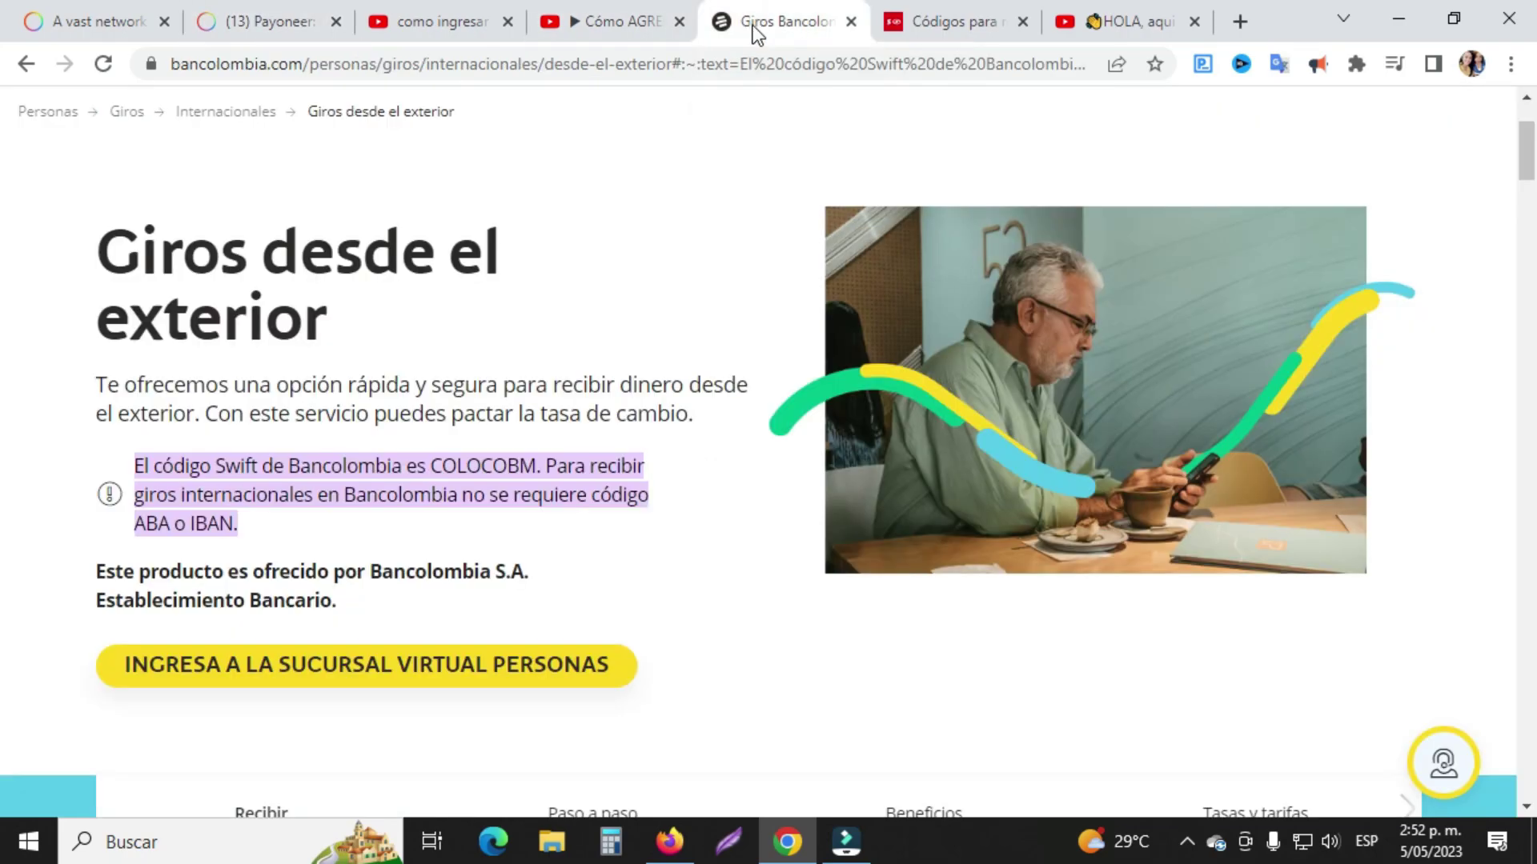
{"action": "double_click", "coordinate": [437, 468]}
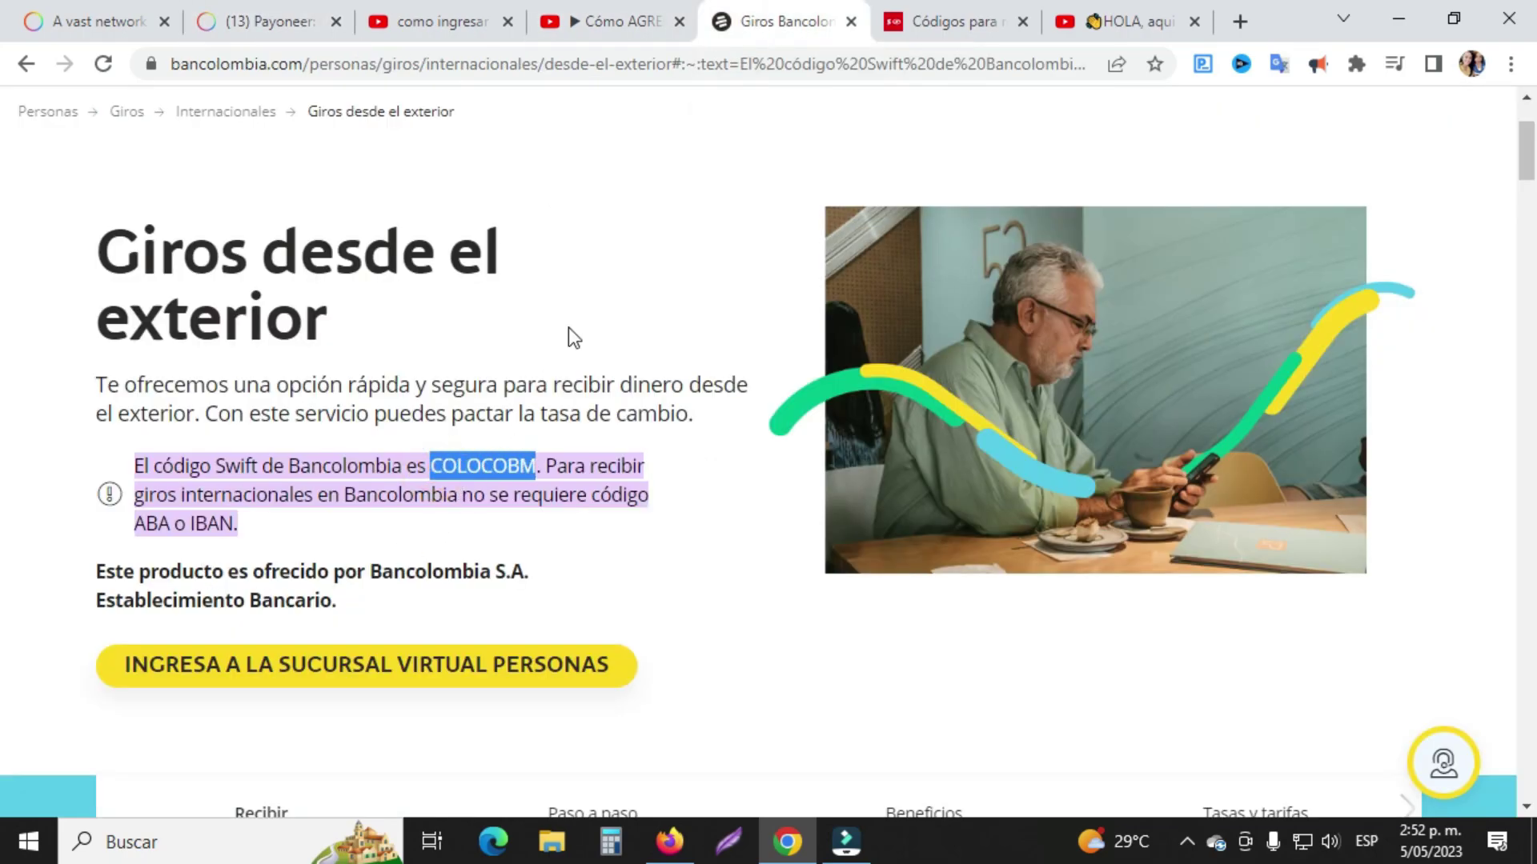
{"action": "left_click", "coordinate": [938, 25]}
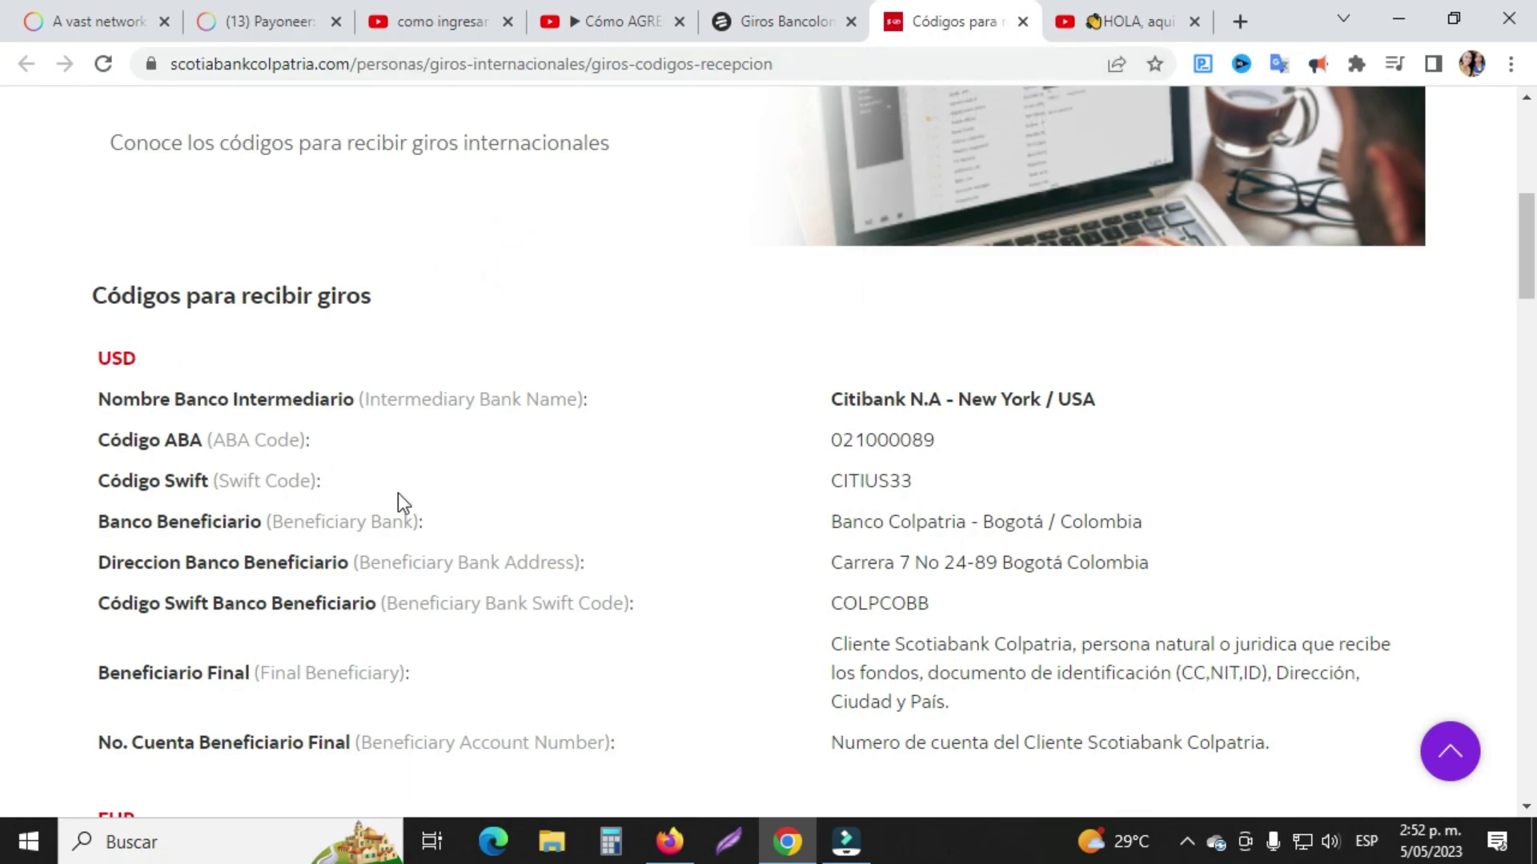
{"action": "double_click", "coordinate": [837, 480]}
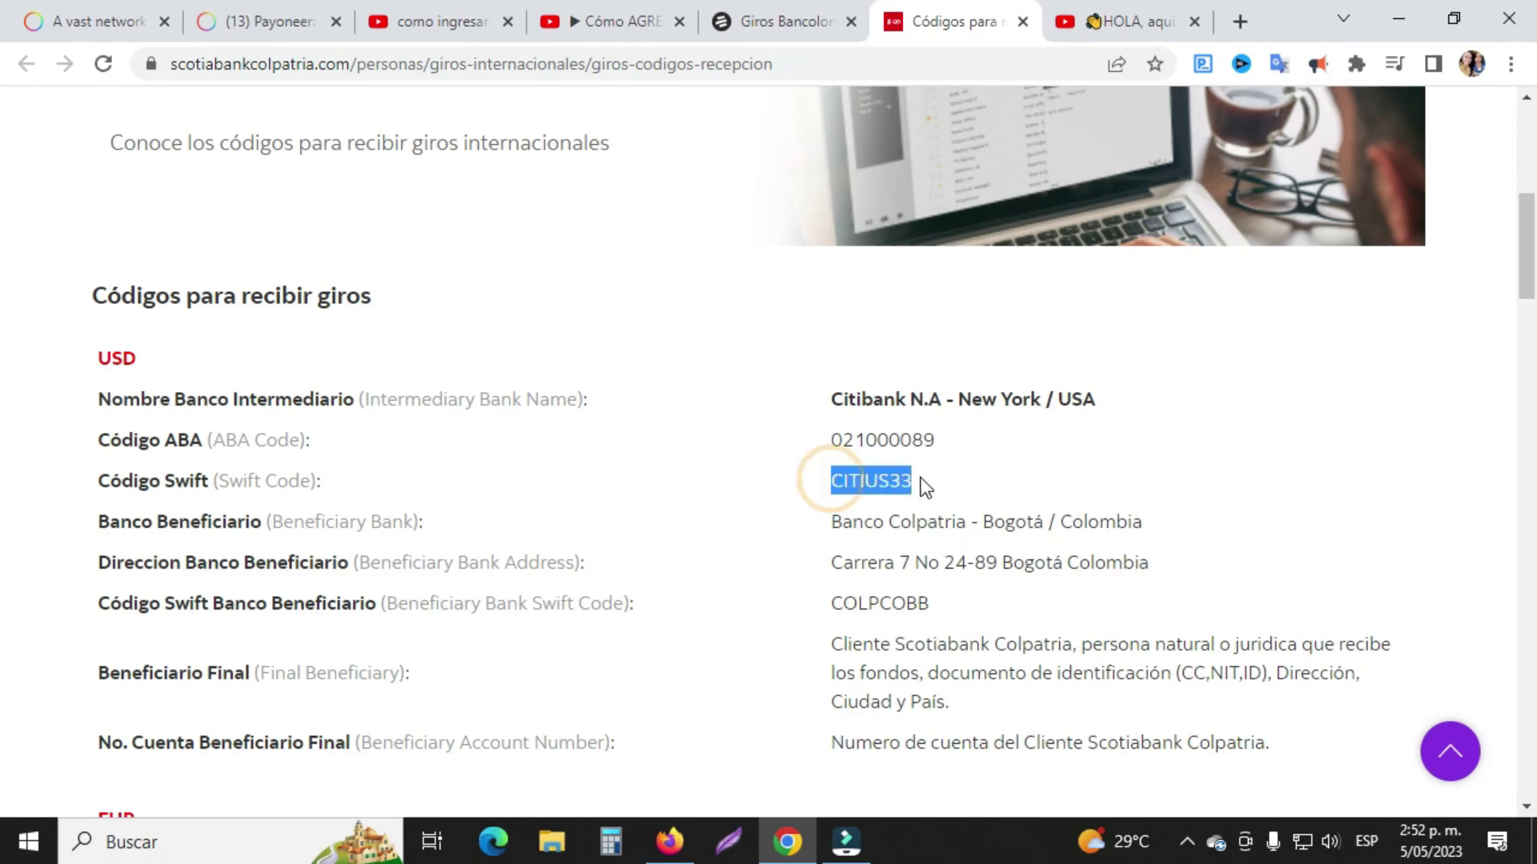
{"action": "left_click", "coordinate": [102, 521]}
Copy the beneficiary bank Swift code COLPCOBB from the USD section of the Scotiabank Colpatria page
{"action": "scroll", "coordinate": [102, 521], "scroll_direction": "down", "scroll_amount": 1}
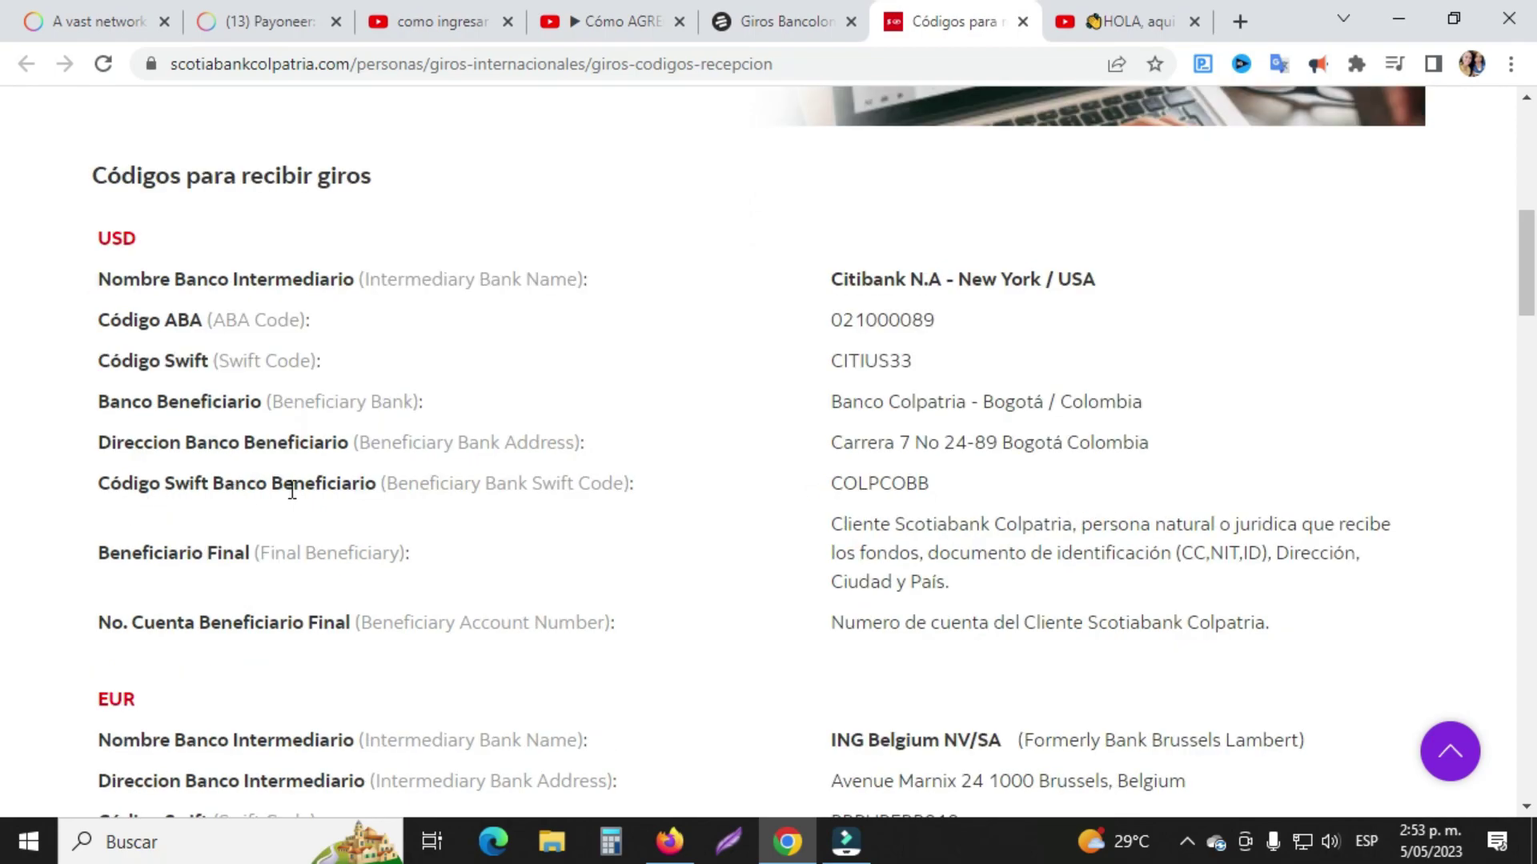
{"action": "double_click", "coordinate": [842, 482]}
{"action": "left_click", "coordinate": [930, 487]}
{"action": "left_click_drag", "start_coordinate": [930, 487], "coordinate": [820, 493]}
{"action": "key", "text": "ctrl+c"}
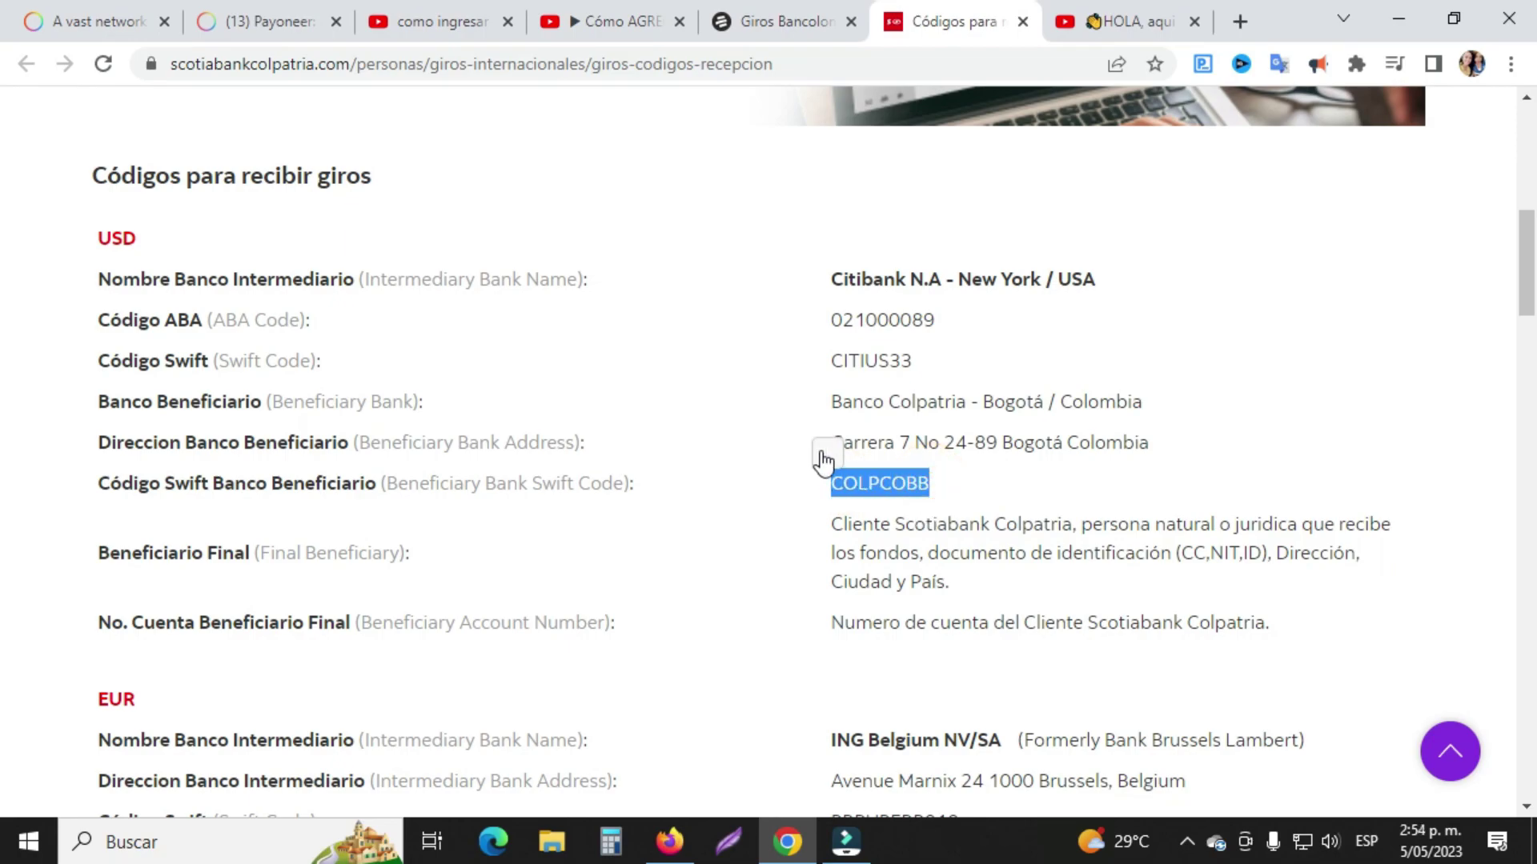
Replace the SWIFT/BIC code in the Payoneer bank account form with the copied COLPCOBB
{"action": "left_click", "coordinate": [260, 21]}
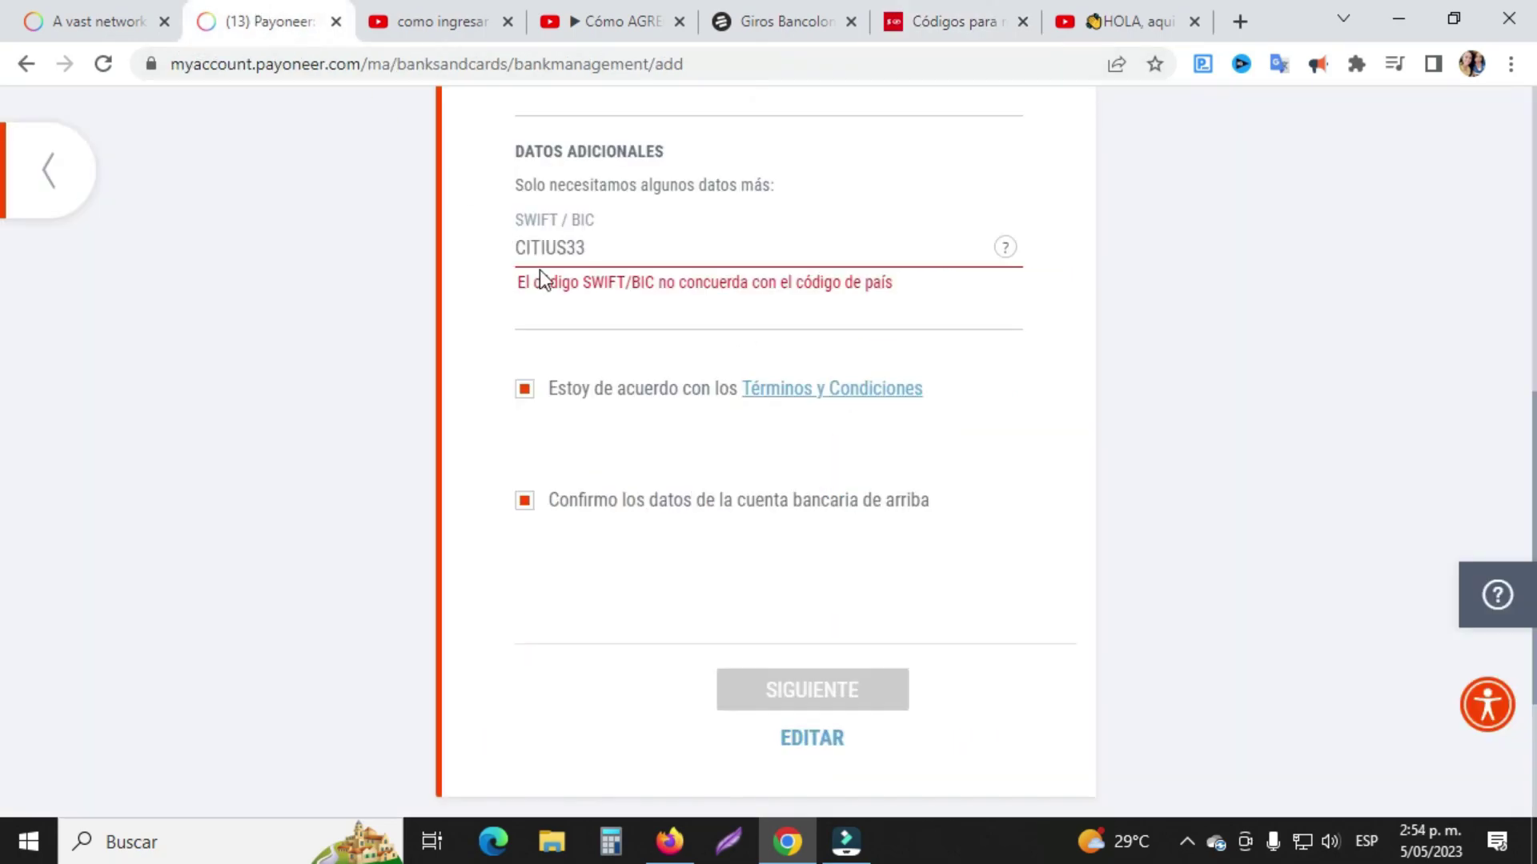
{"action": "left_click_drag", "start_coordinate": [582, 250], "coordinate": [439, 248]}
{"action": "key", "text": "BackSpace"}
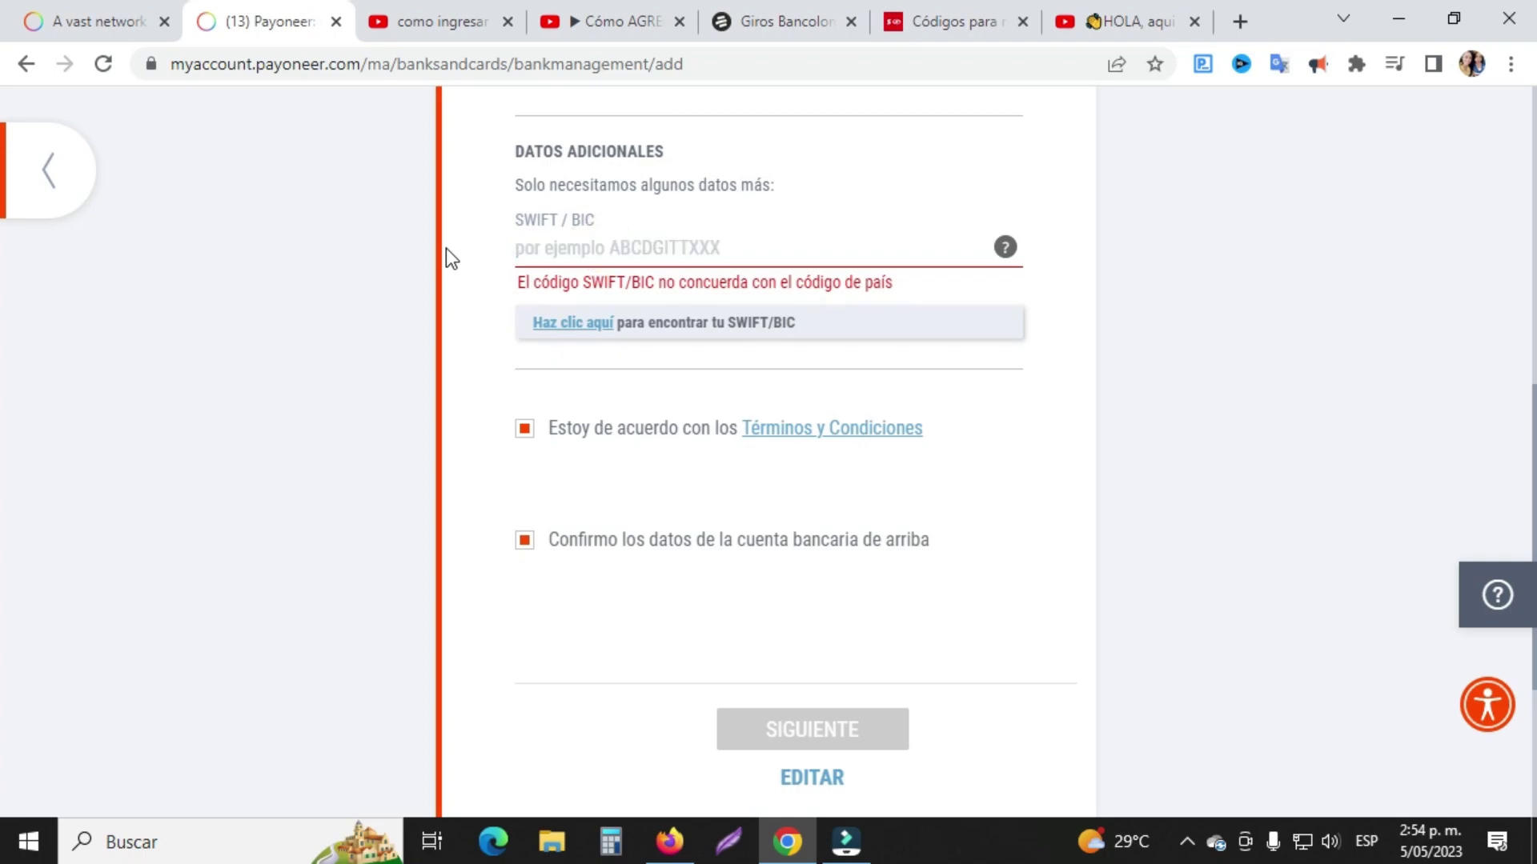
{"action": "key", "text": "ctrl+v"}
{"action": "left_click", "coordinate": [1063, 288]}
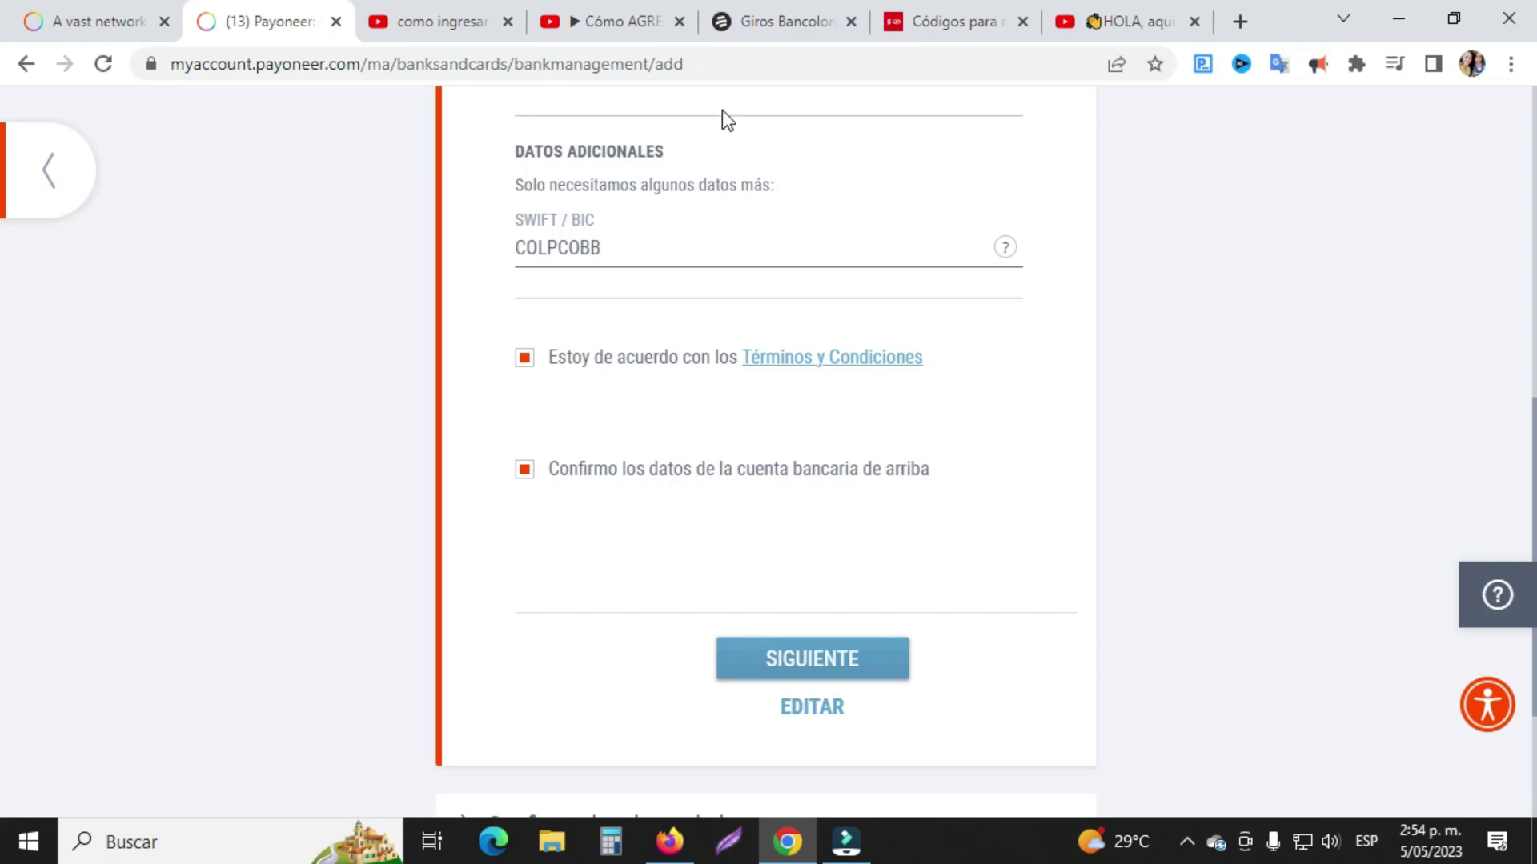
Try Bancolombia's Swift code COLOCOBM as the SWIFT/BIC code in the Payoneer bank account form
{"action": "left_click", "coordinate": [782, 24]}
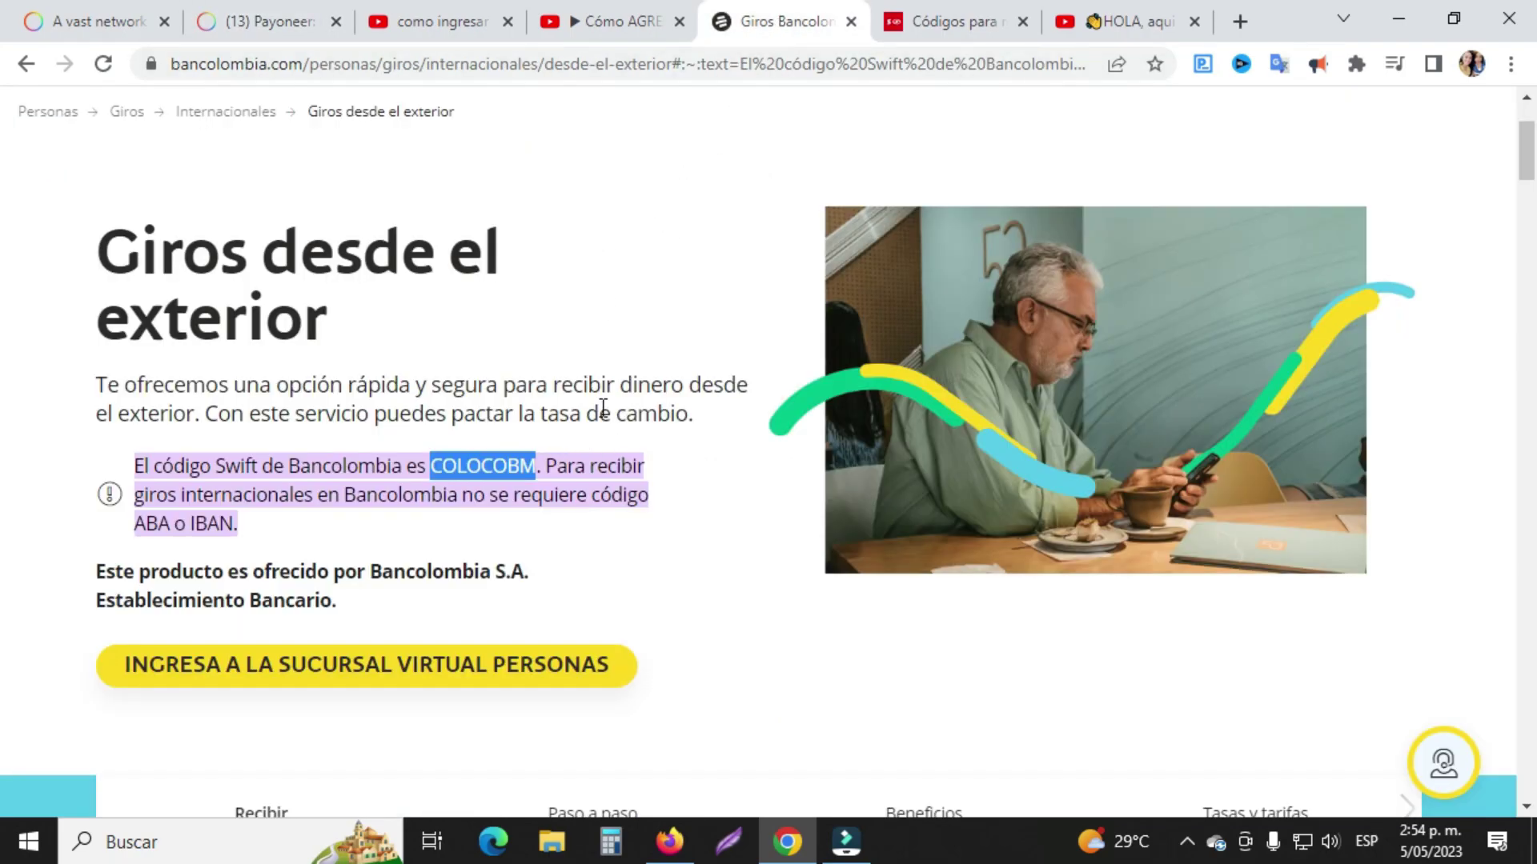
{"action": "left_click", "coordinate": [256, 22]}
{"action": "left_click", "coordinate": [591, 247]}
{"action": "left_click", "coordinate": [453, 253]}
{"action": "double_click", "coordinate": [549, 248]}
{"action": "key", "text": "ctrl+c"}
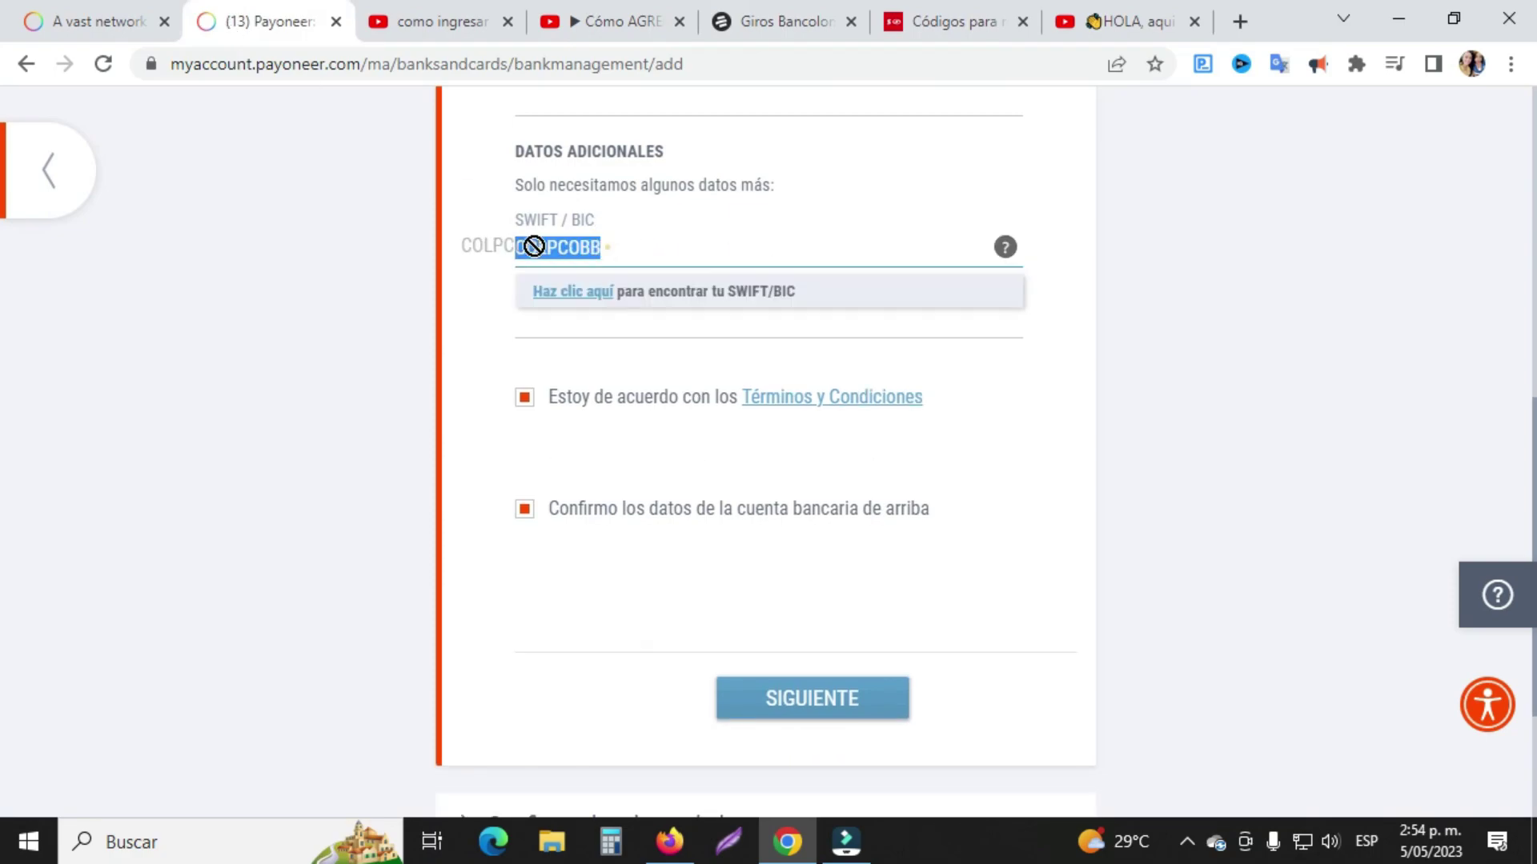
{"action": "key", "text": "BackSpace"}
{"action": "type", "text": "COLOCOBM"}
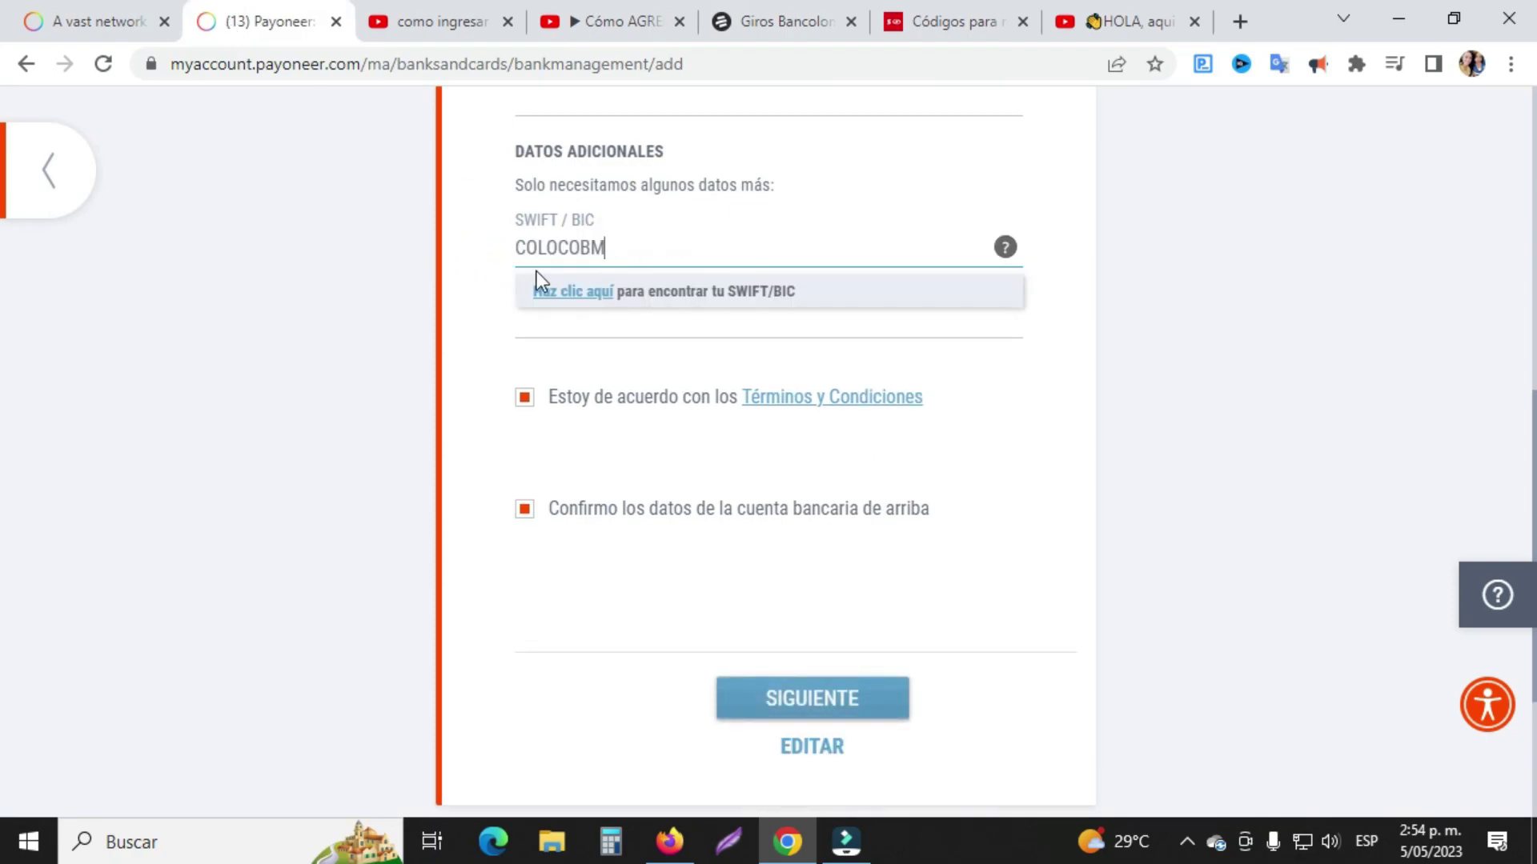
{"action": "left_click", "coordinate": [1022, 333]}
{"action": "left_click", "coordinate": [611, 250]}
{"action": "left_click", "coordinate": [496, 285]}
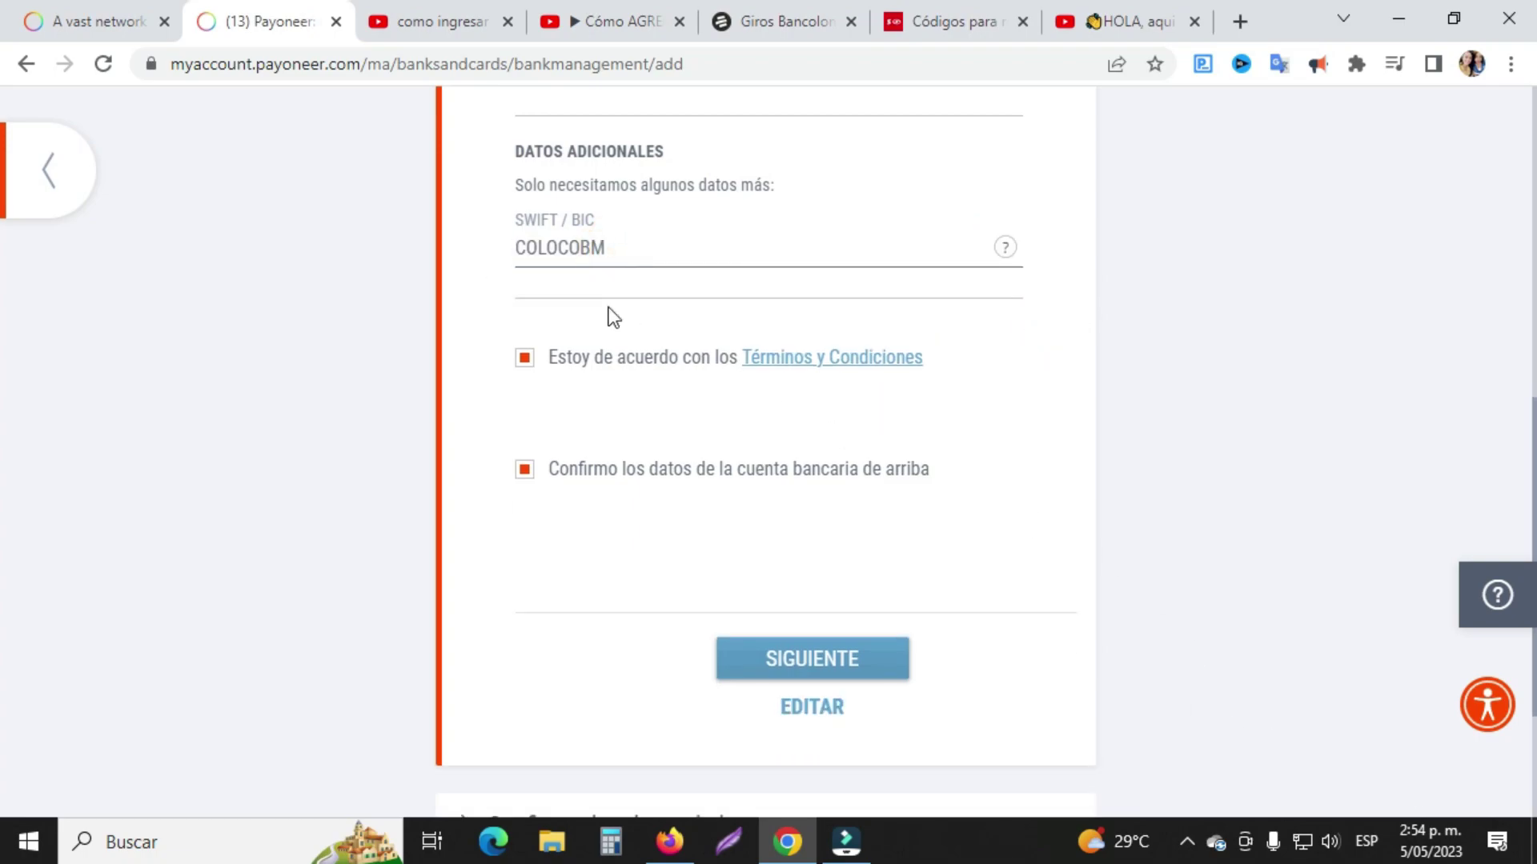
Set the SWIFT/BIC code to Scotiabank Colpatria's COLPCOBB and proceed to the Payoneer account confirmation section
{"action": "double_click", "coordinate": [612, 245]}
{"action": "key", "text": "BackSpace"}
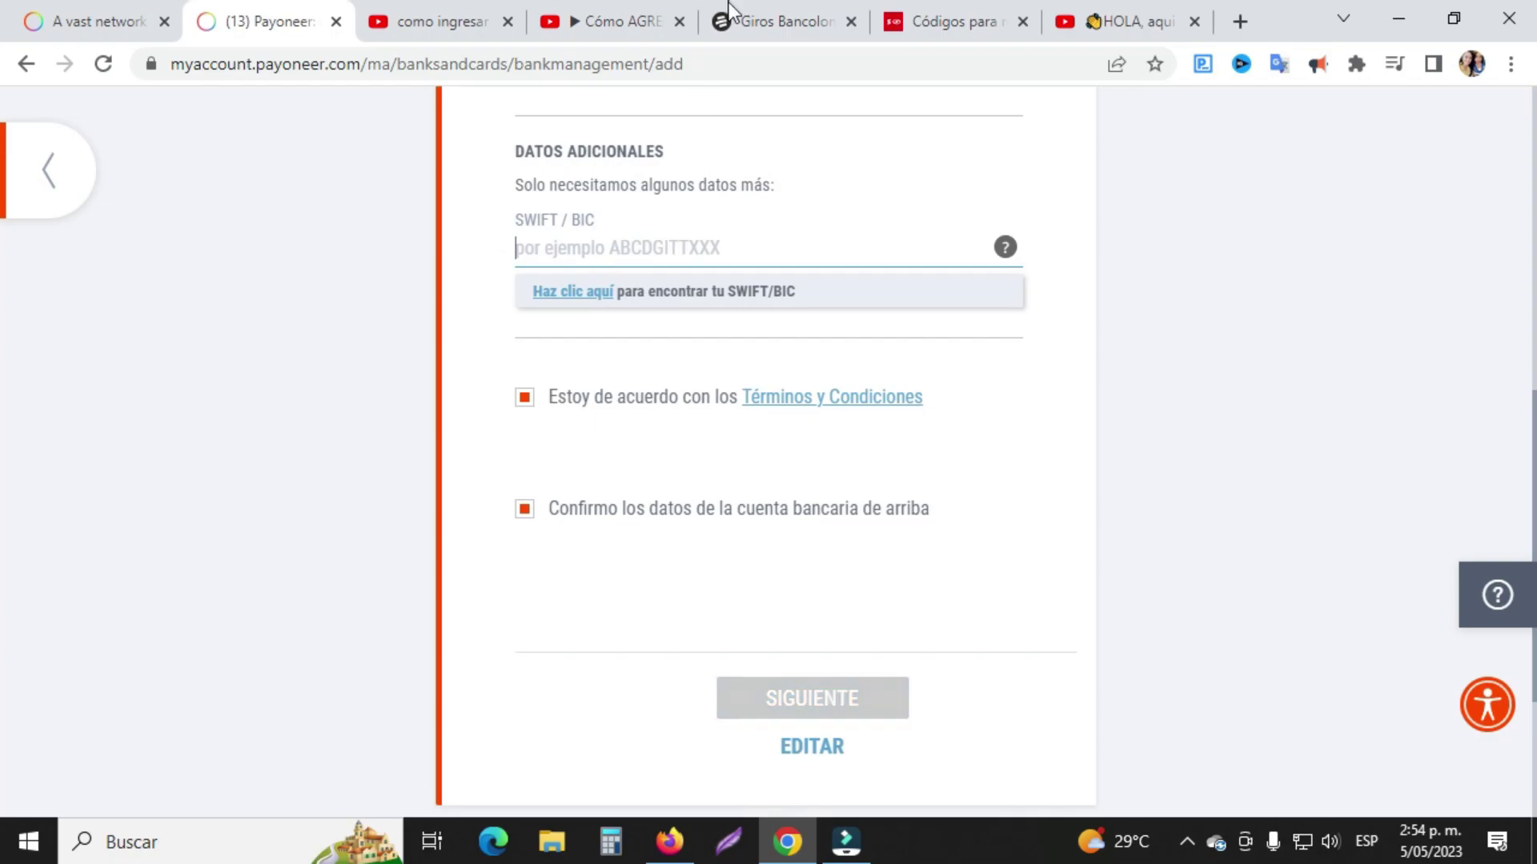
{"action": "left_click", "coordinate": [952, 22]}
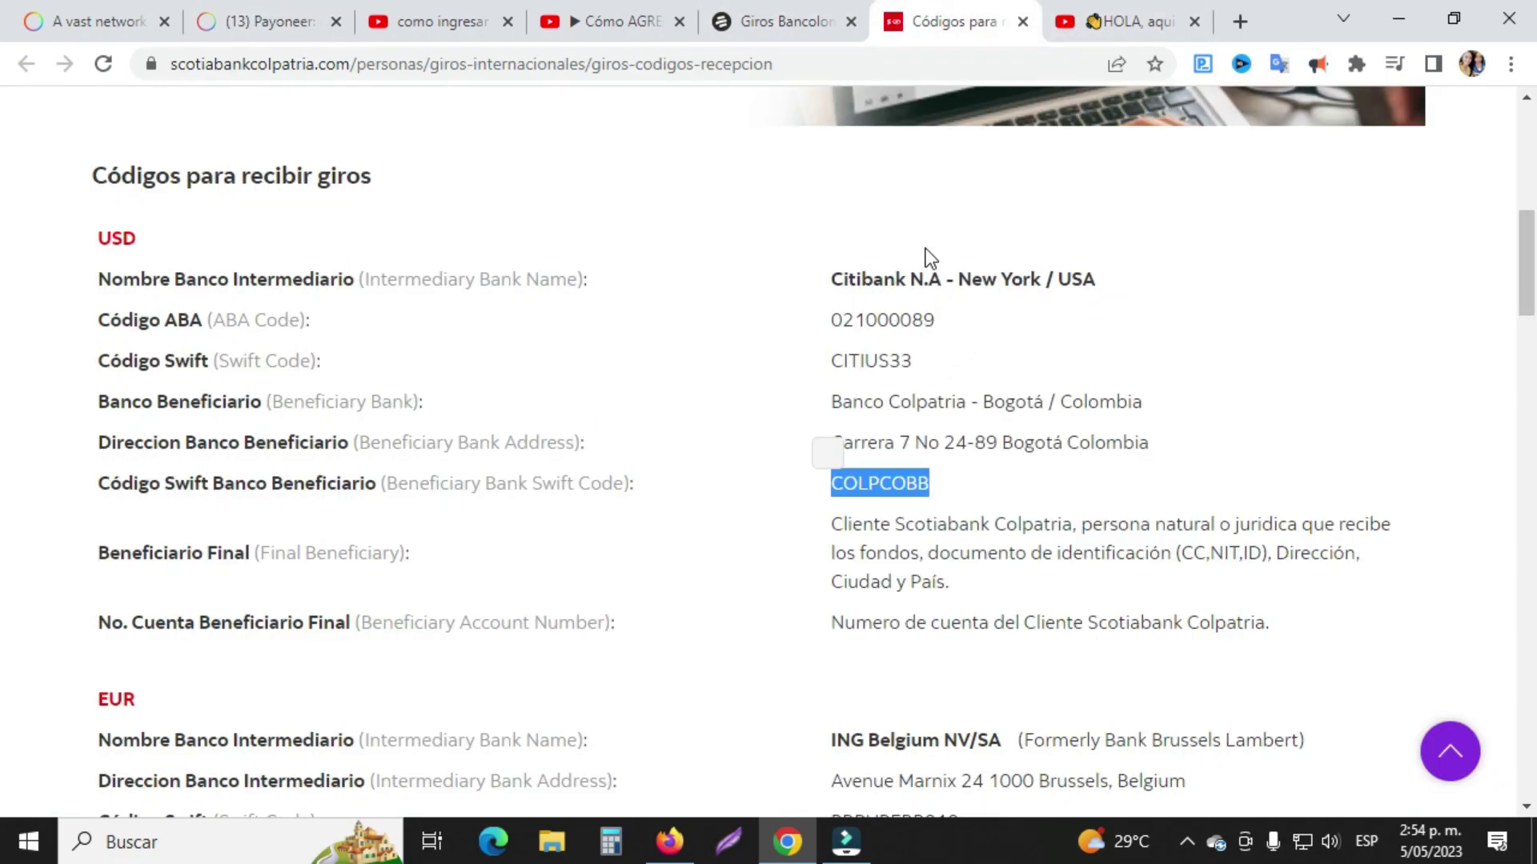
{"action": "left_click", "coordinate": [224, 24]}
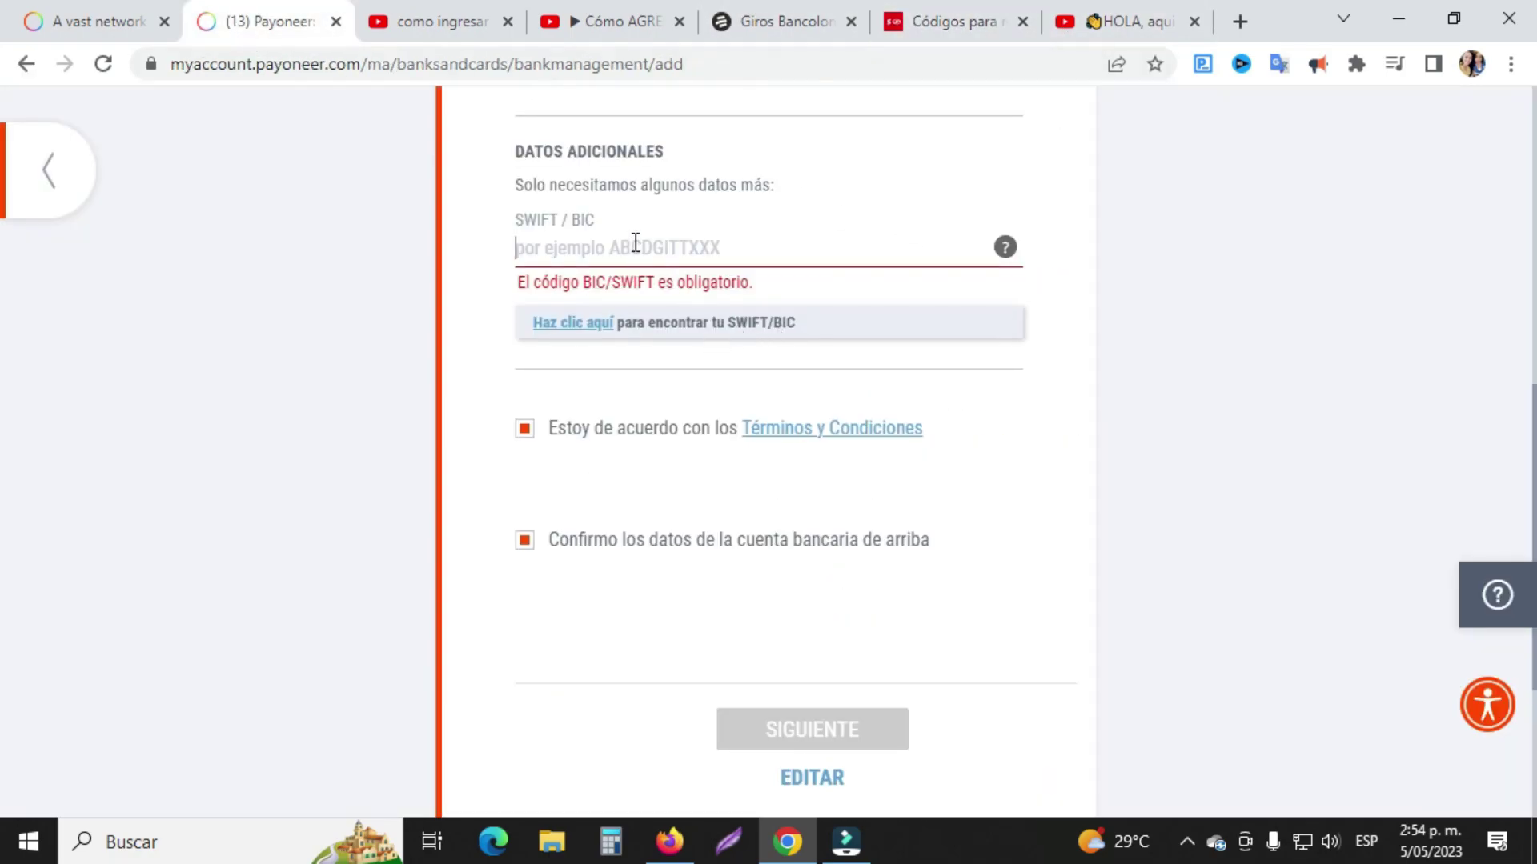
{"action": "key", "text": "ctrl+v"}
{"action": "left_click", "coordinate": [1069, 416]}
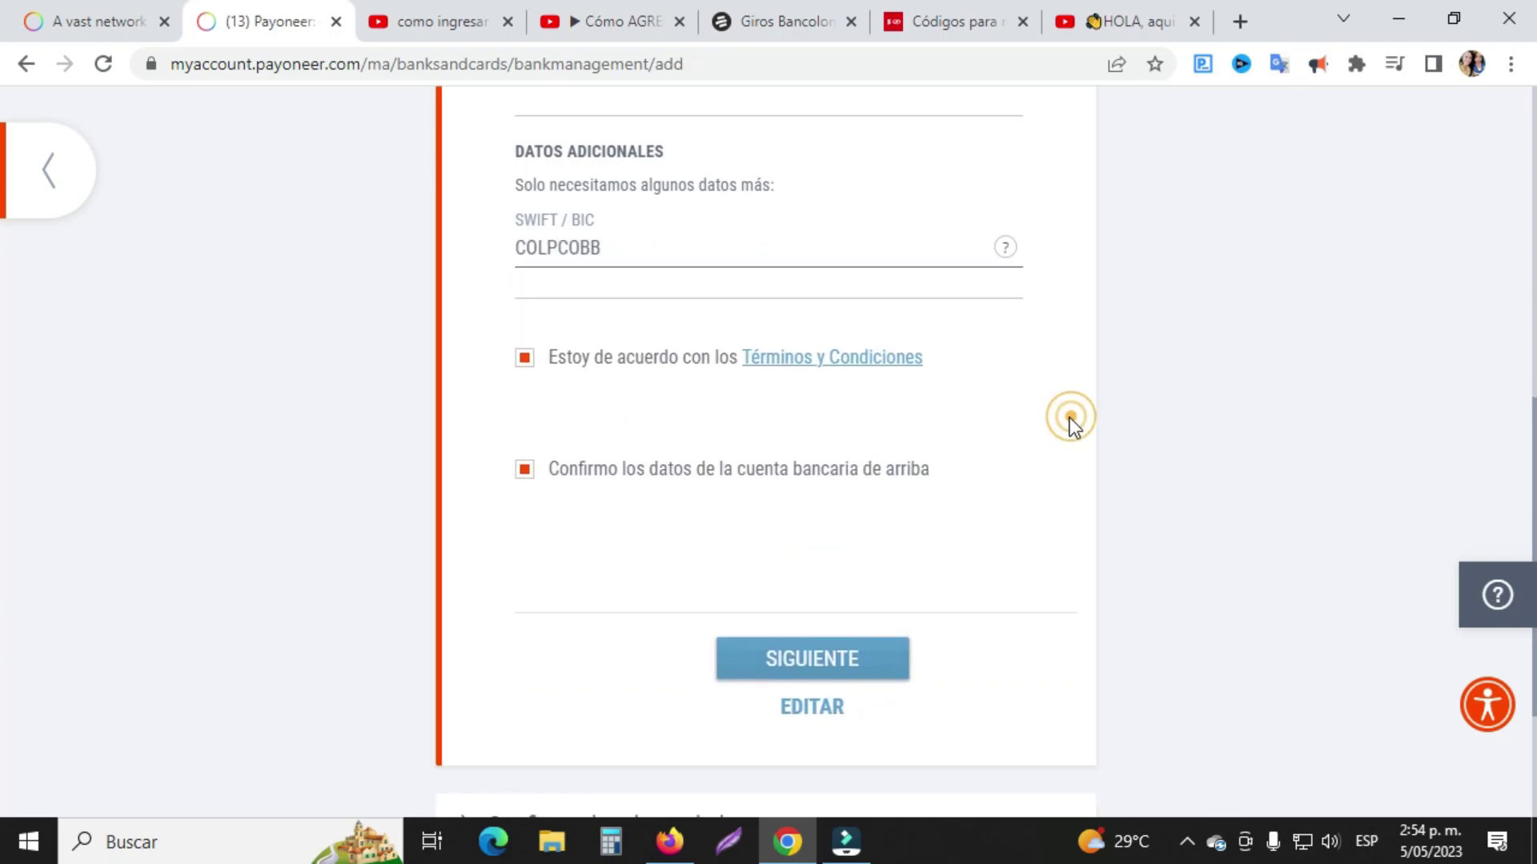
{"action": "left_click", "coordinate": [824, 664]}
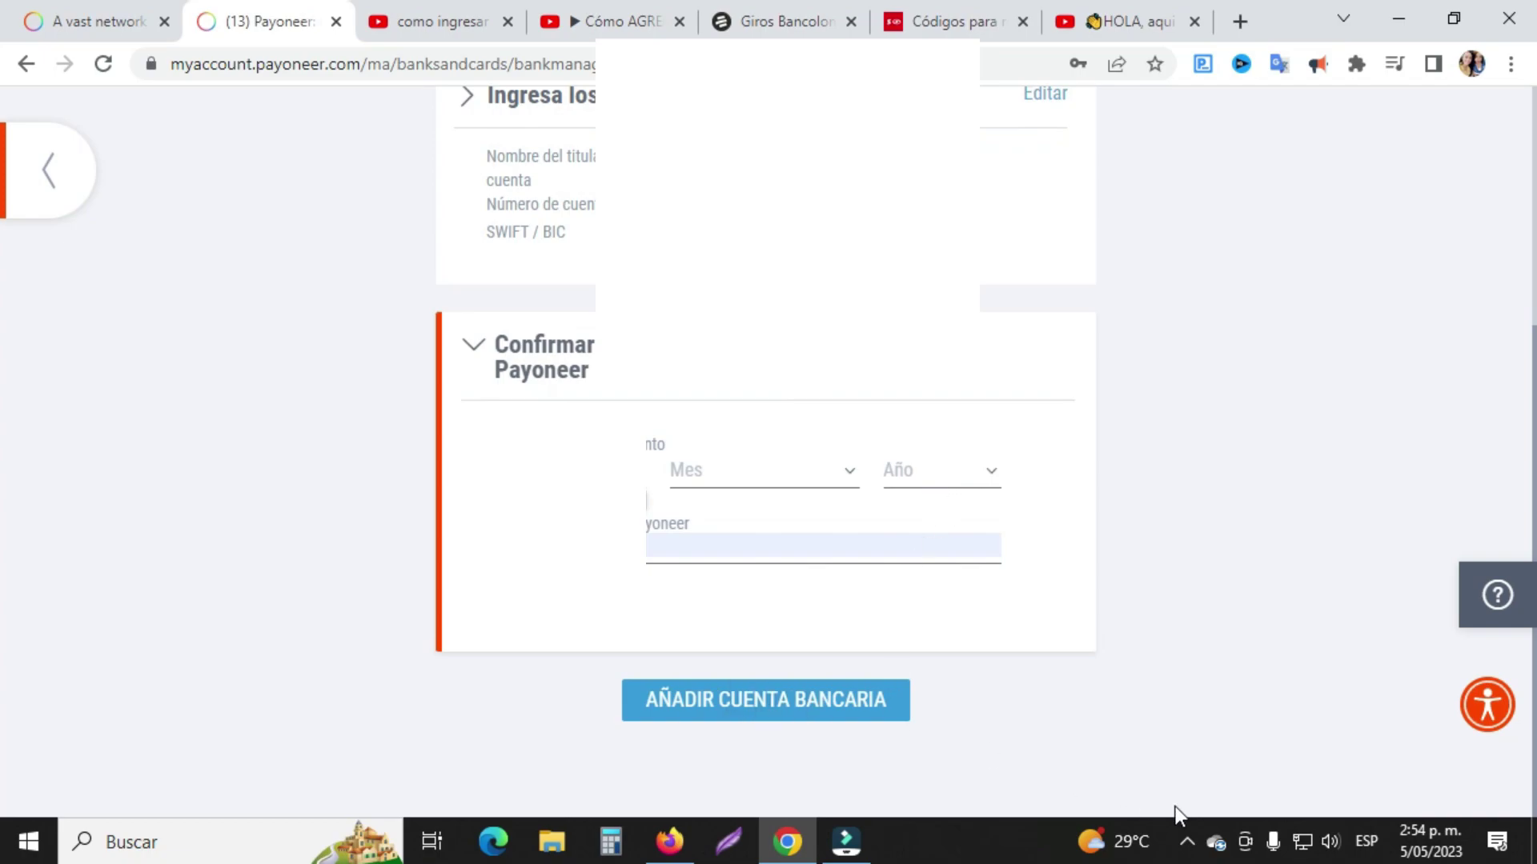
{"action": "left_click", "coordinate": [1187, 841]}
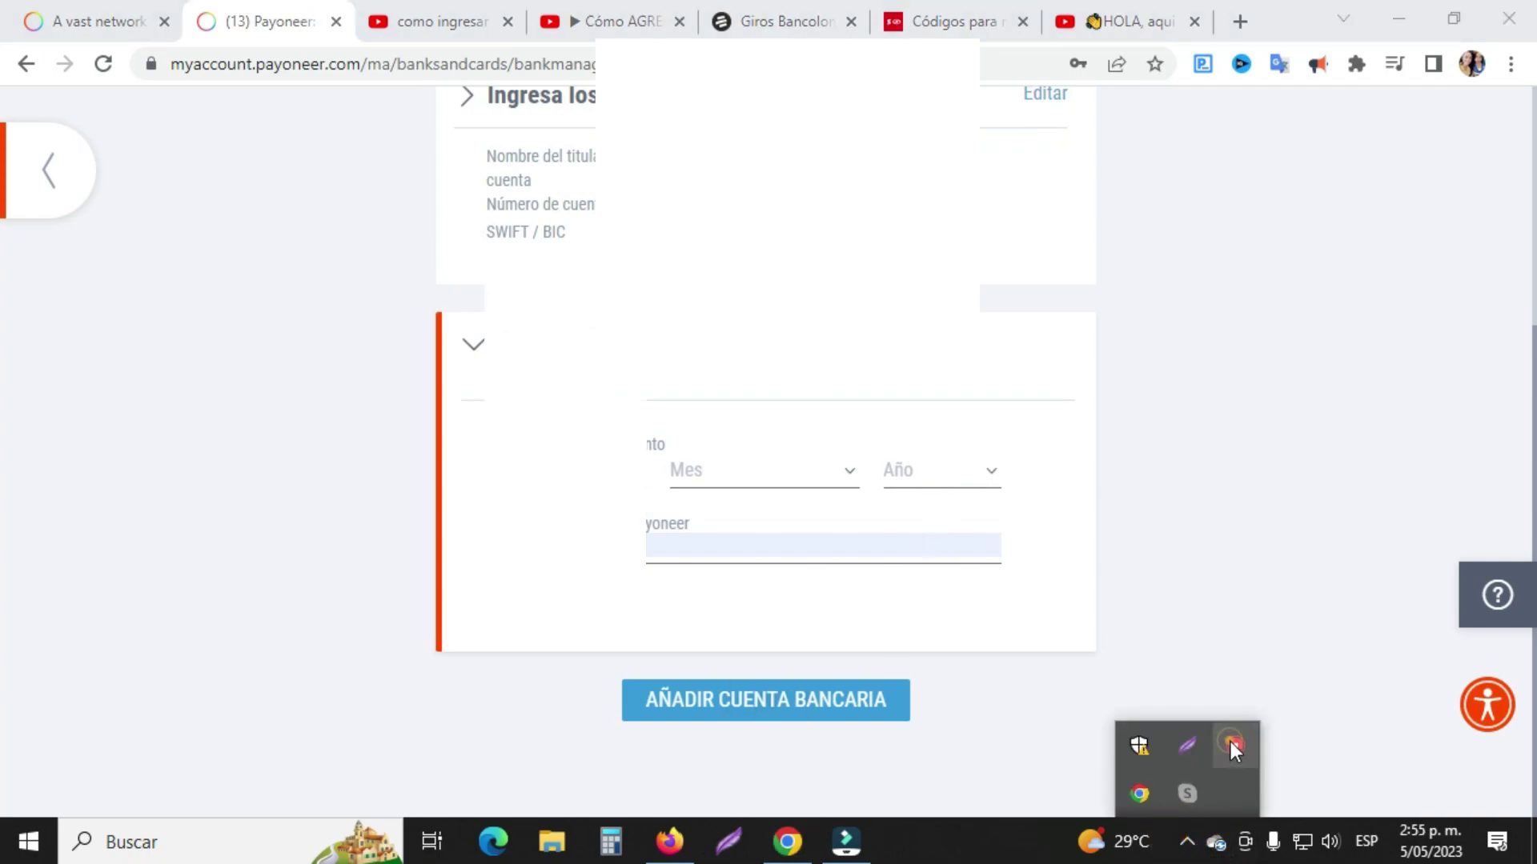
{"action": "right_click", "coordinate": [1232, 748]}
{"action": "left_click", "coordinate": [1239, 761]}
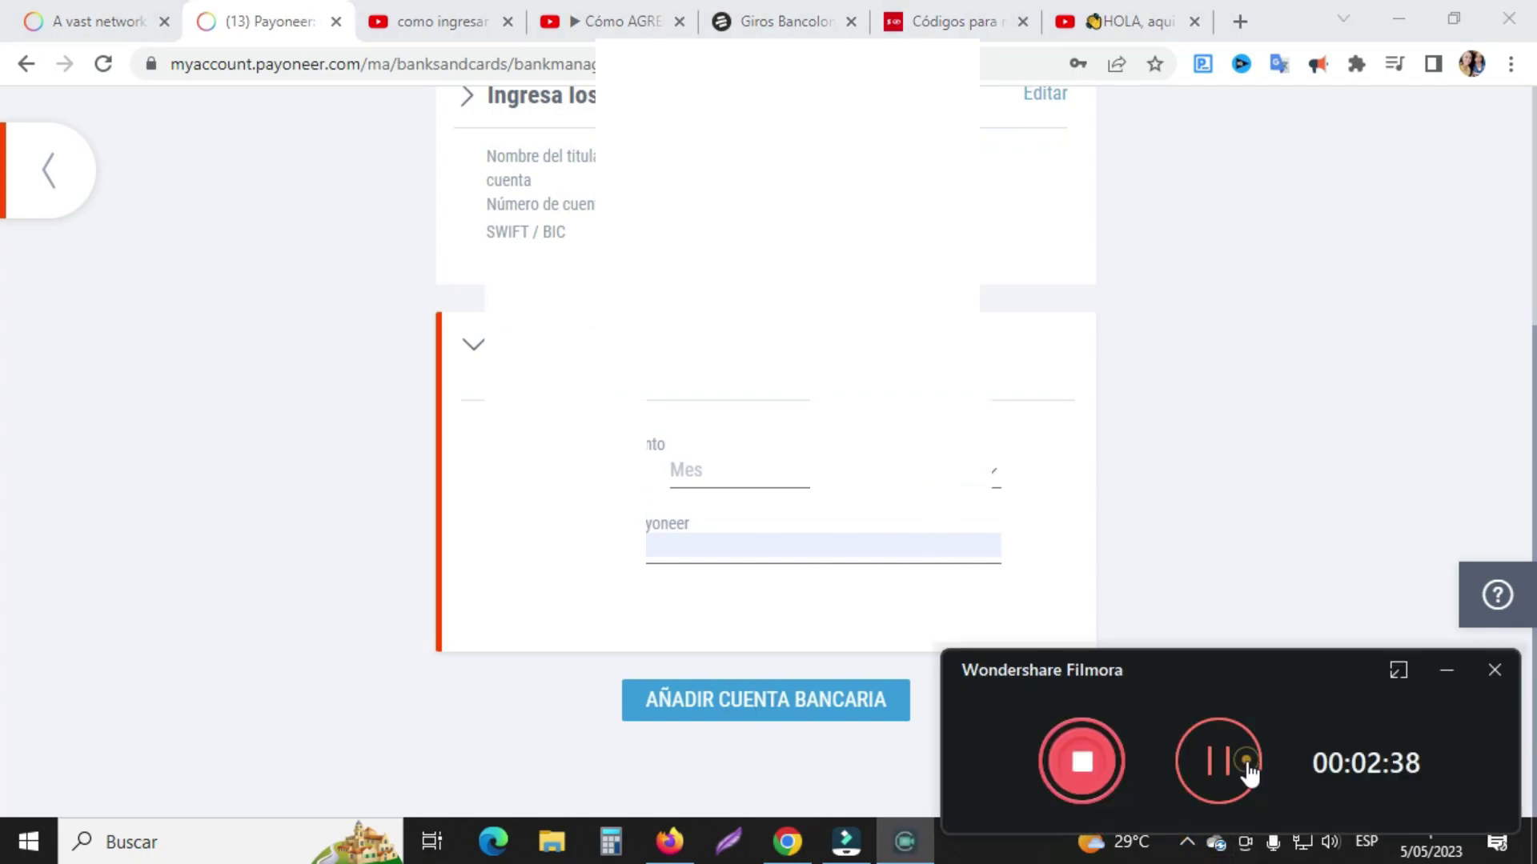
{"action": "left_click", "coordinate": [1207, 772]}
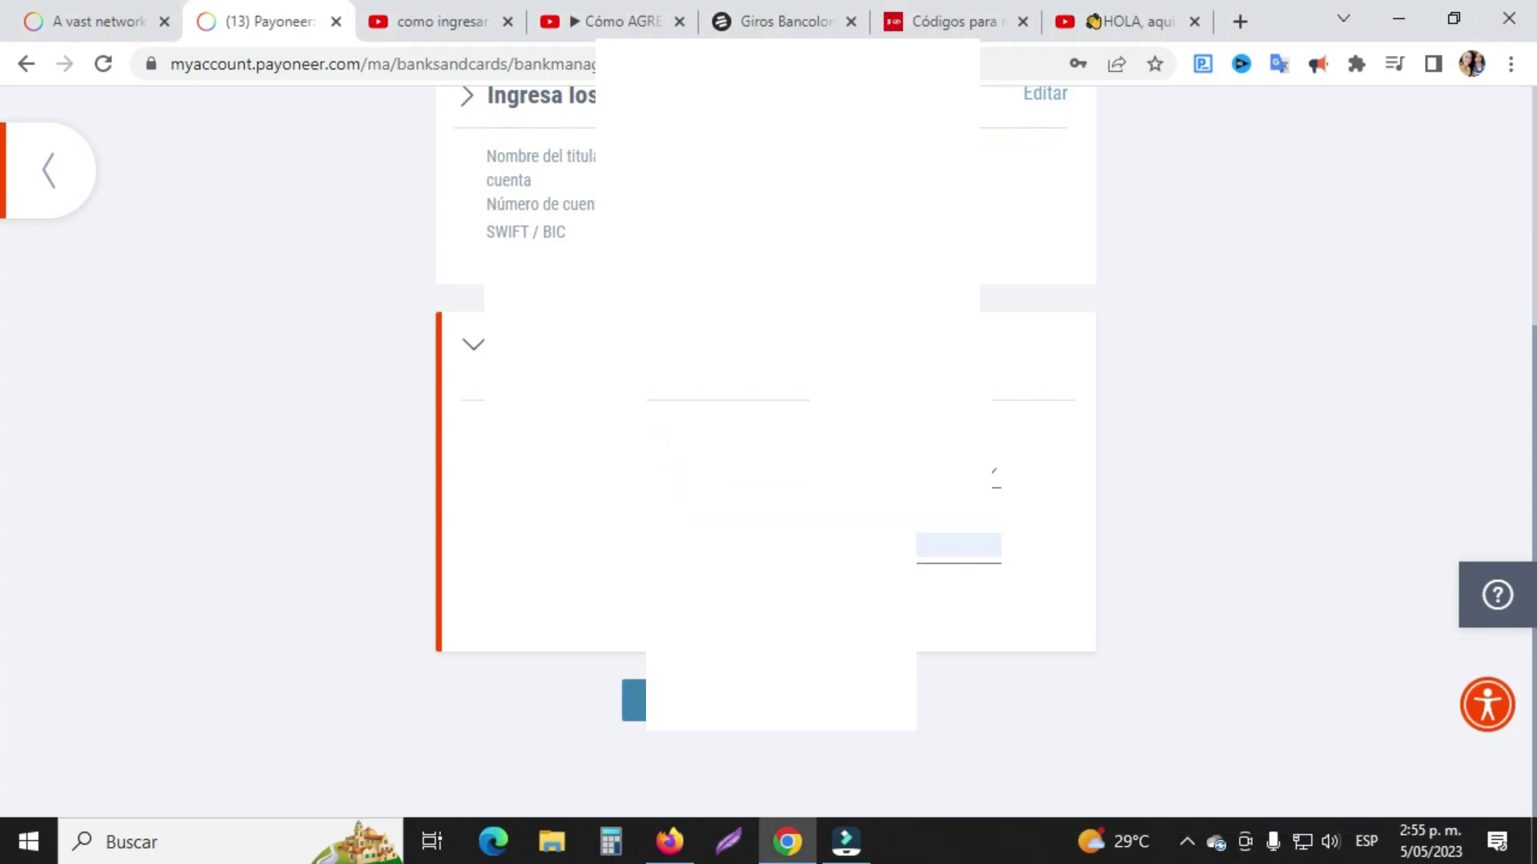
Submit the confirmed details to add the bank account
{"action": "left_click", "coordinate": [633, 700]}
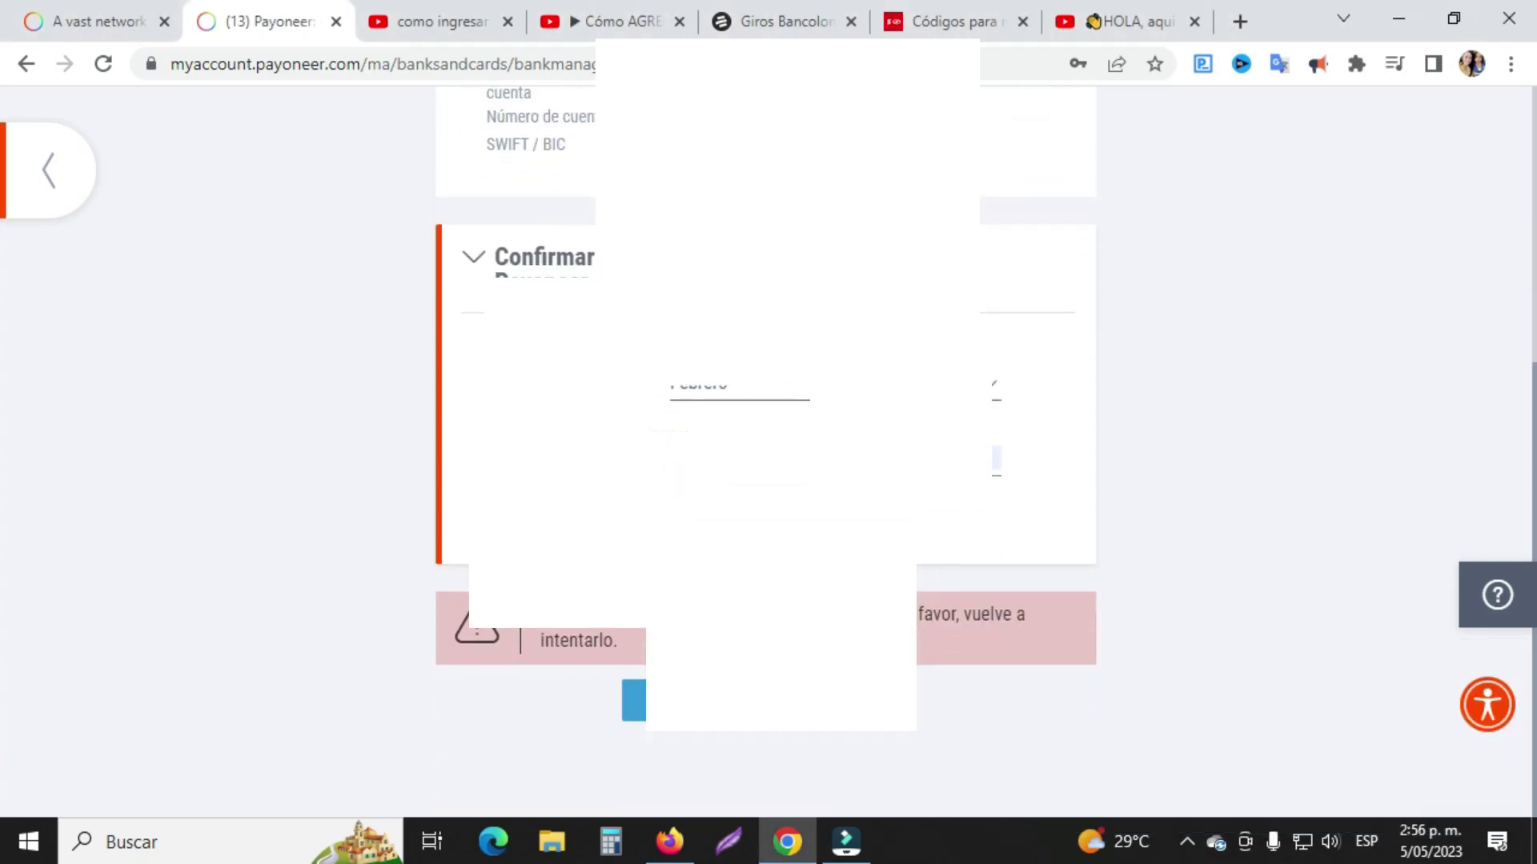
{"action": "left_click", "coordinate": [1114, 676]}
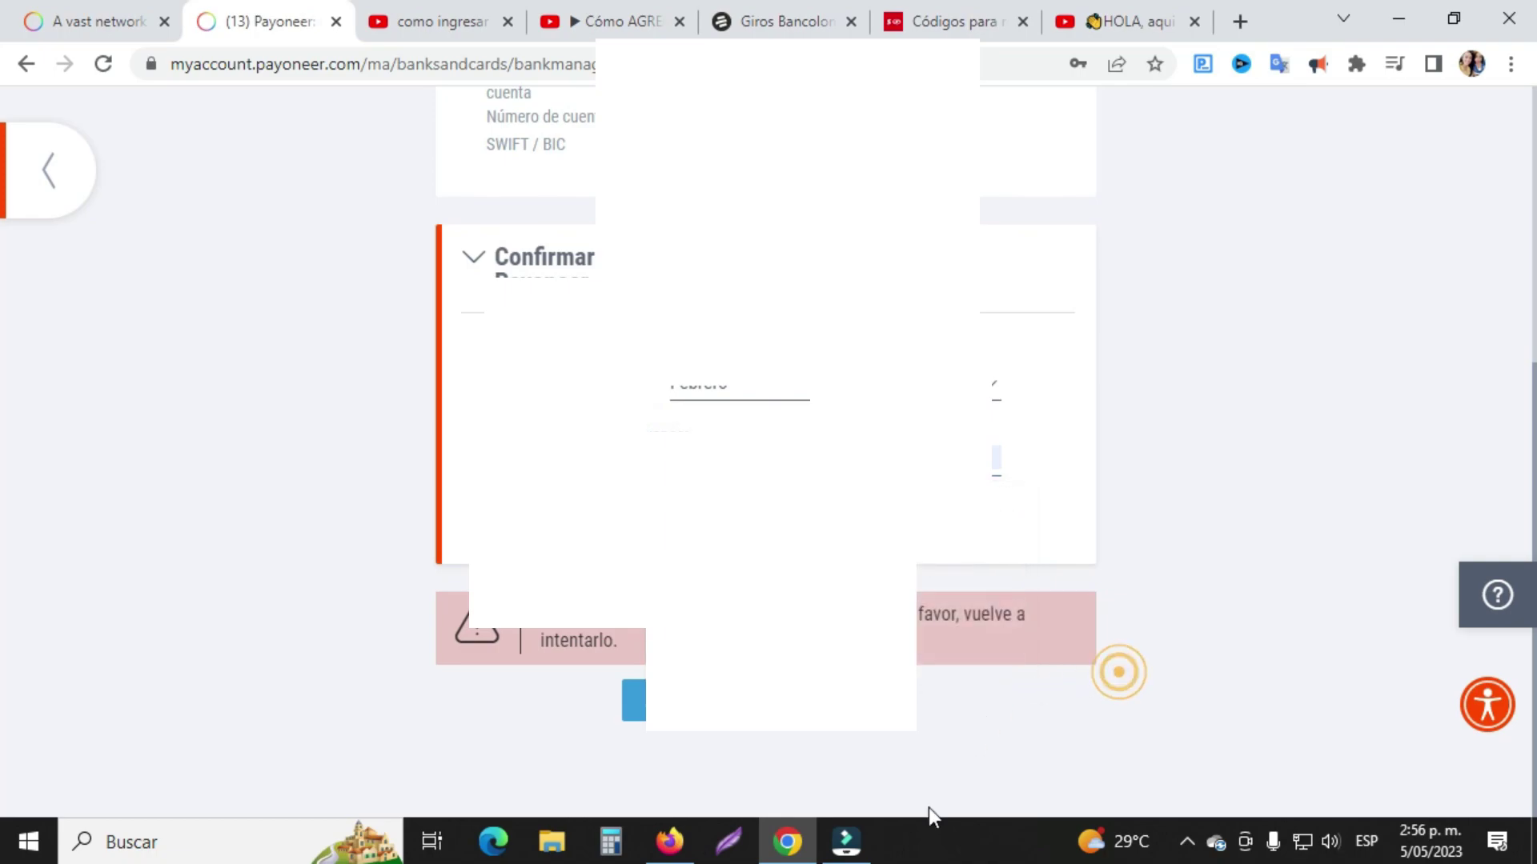
{"action": "left_click", "coordinate": [1187, 842]}
{"action": "right_click", "coordinate": [1237, 743]}
{"action": "left_click", "coordinate": [1315, 770]}
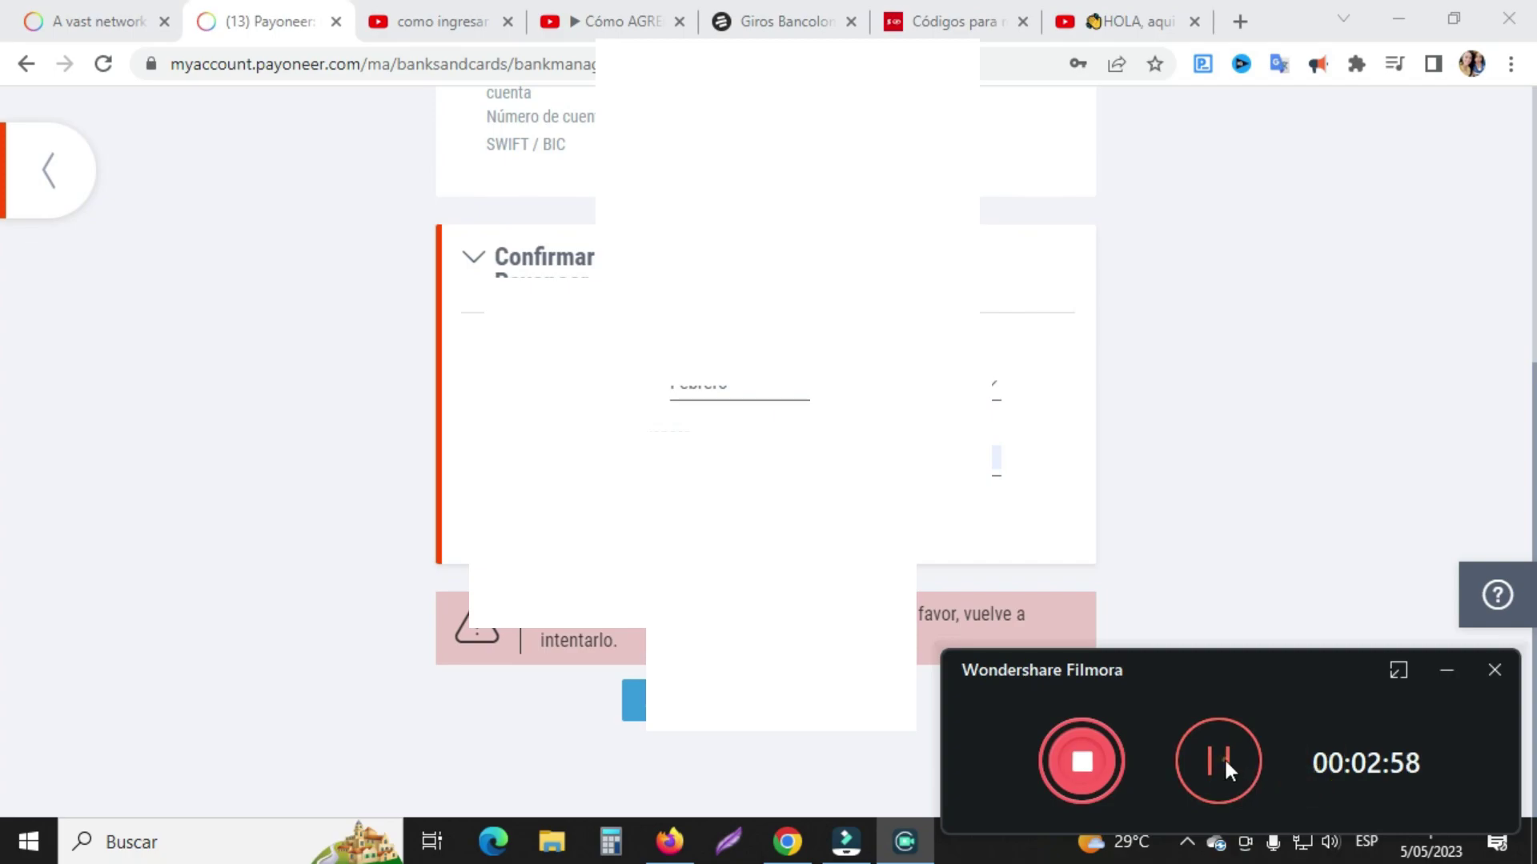
{"action": "left_click", "coordinate": [1221, 759]}
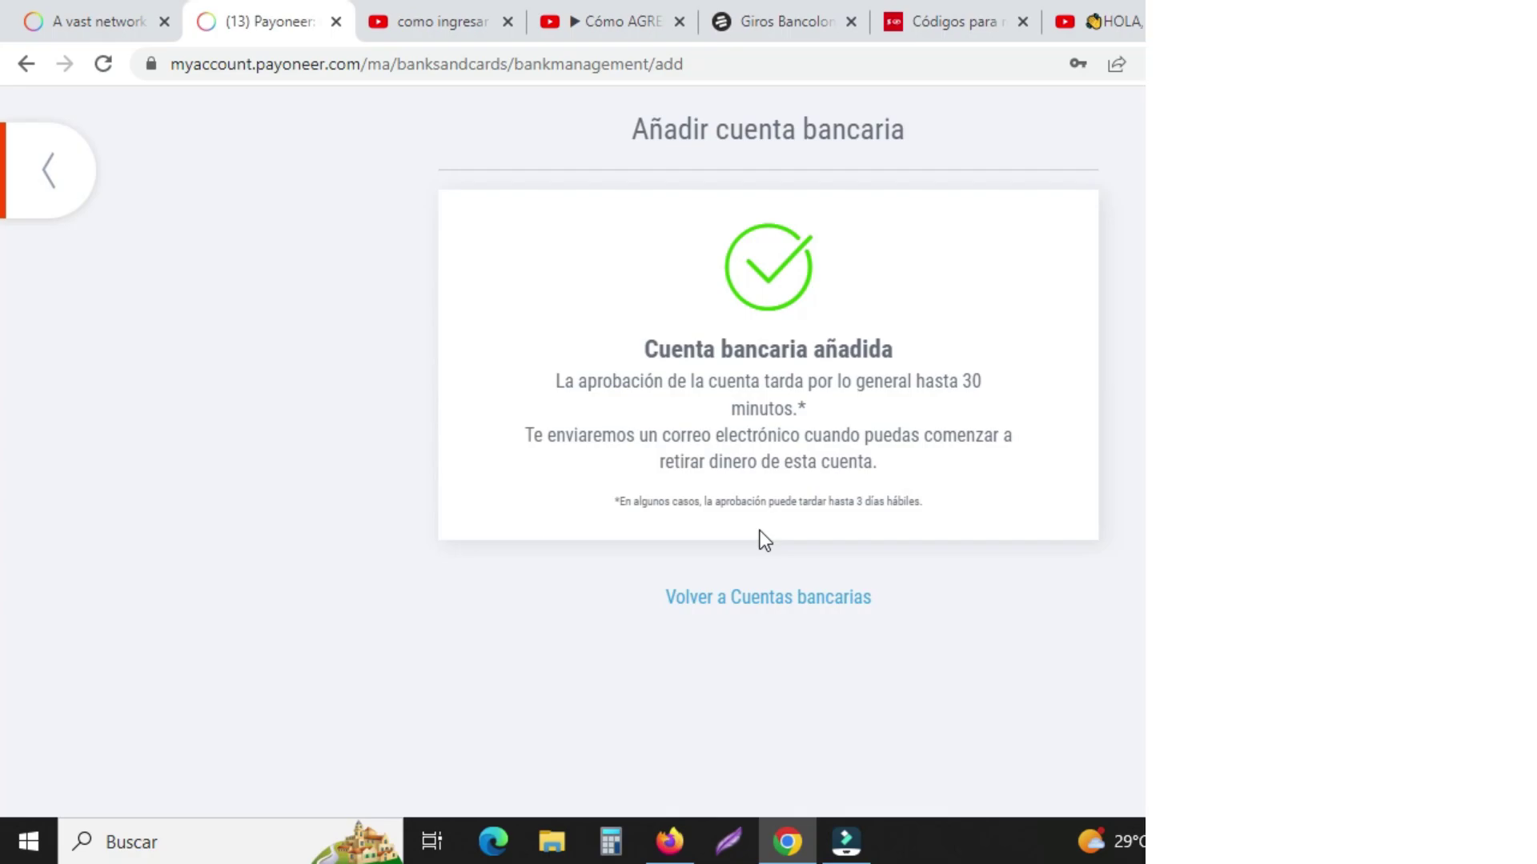
Return to the bank accounts overview from the account-added confirmation
{"action": "left_click", "coordinate": [703, 597]}
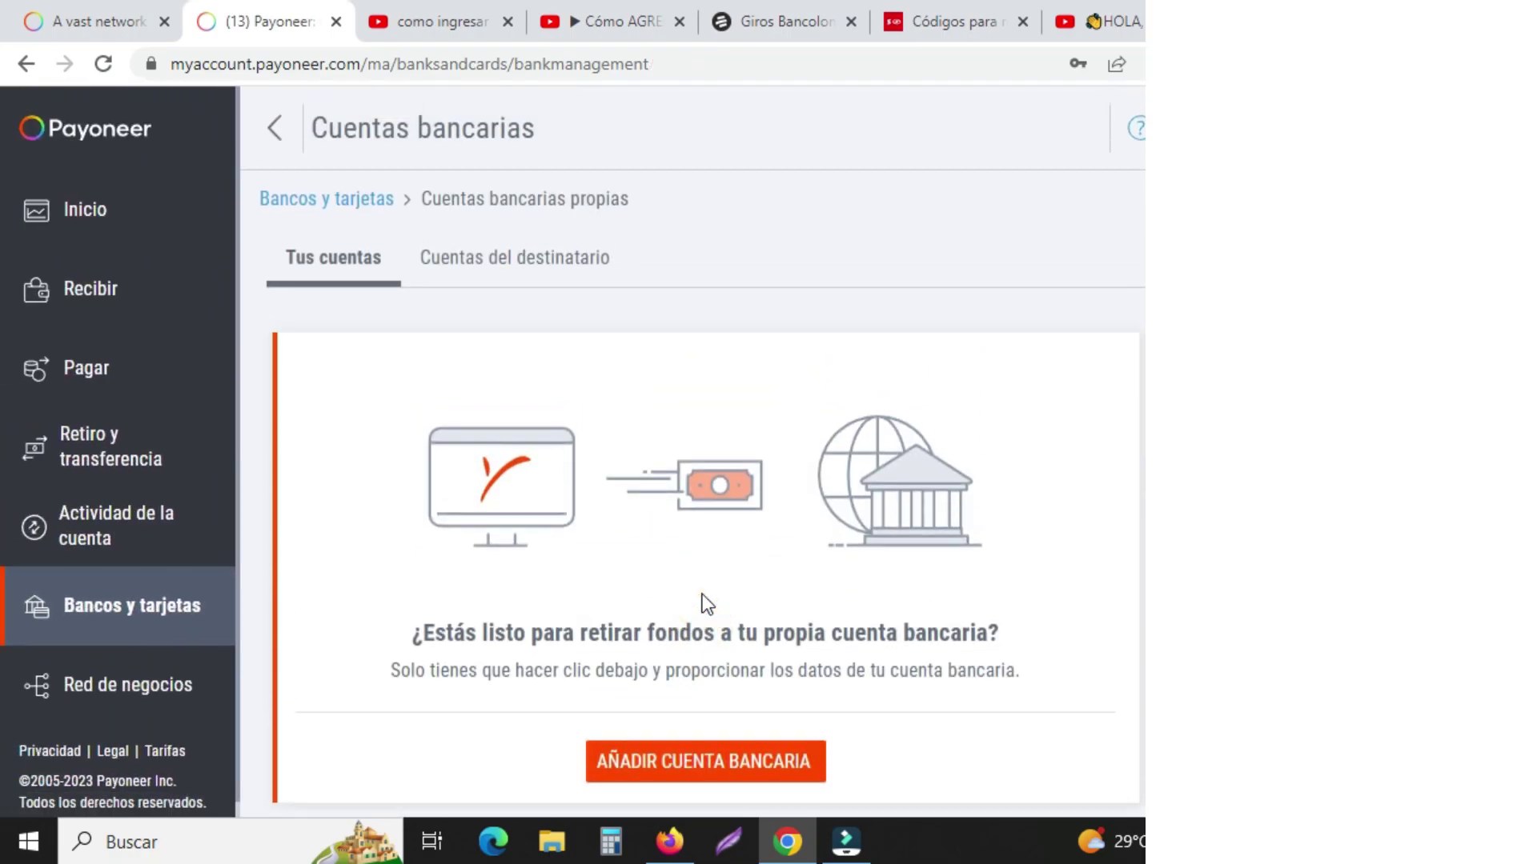